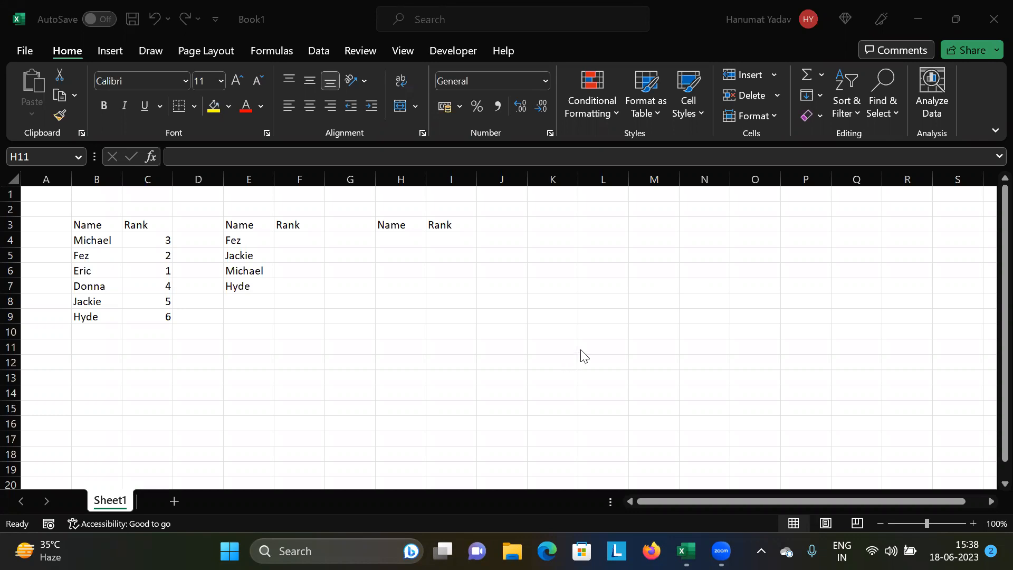
Make the Name and Rank headers of the source table in B3 and C3 bold.
{"action": "left_click", "coordinate": [47, 201]}
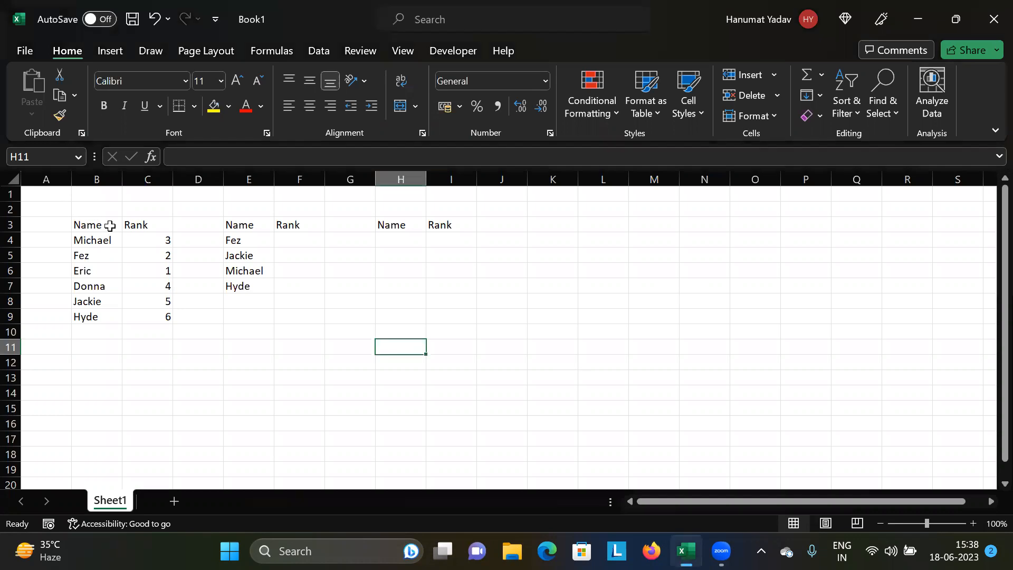
{"action": "left_click_drag", "start_coordinate": [83, 222], "coordinate": [158, 331]}
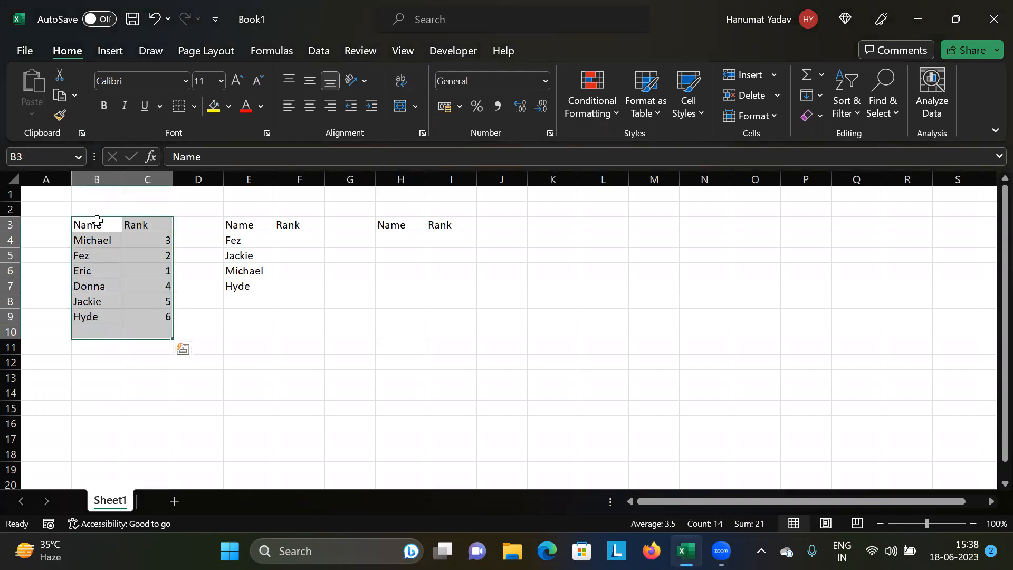
{"action": "left_click", "coordinate": [97, 221]}
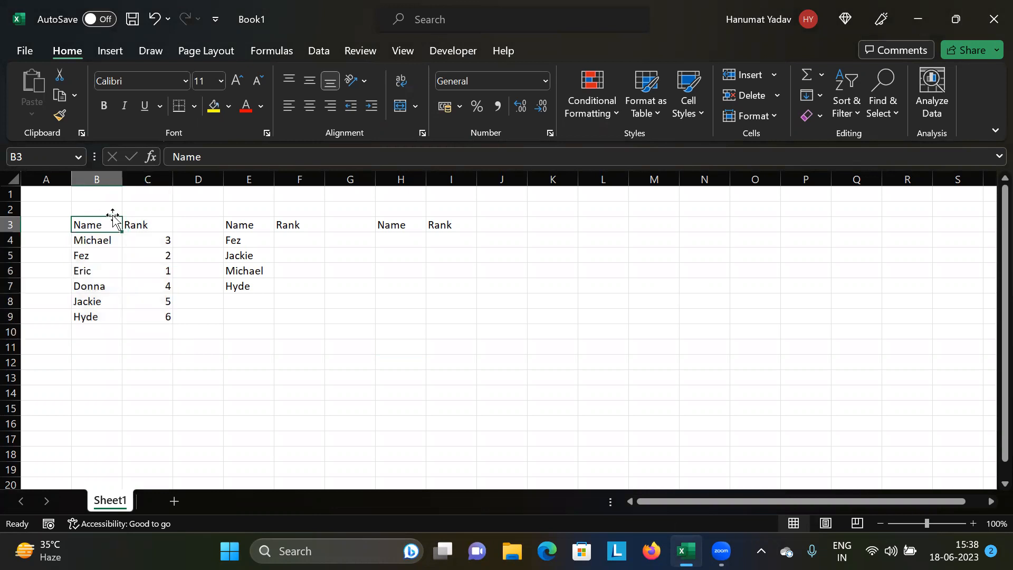
{"action": "key", "text": "ctrl+b"}
{"action": "left_click", "coordinate": [138, 225]}
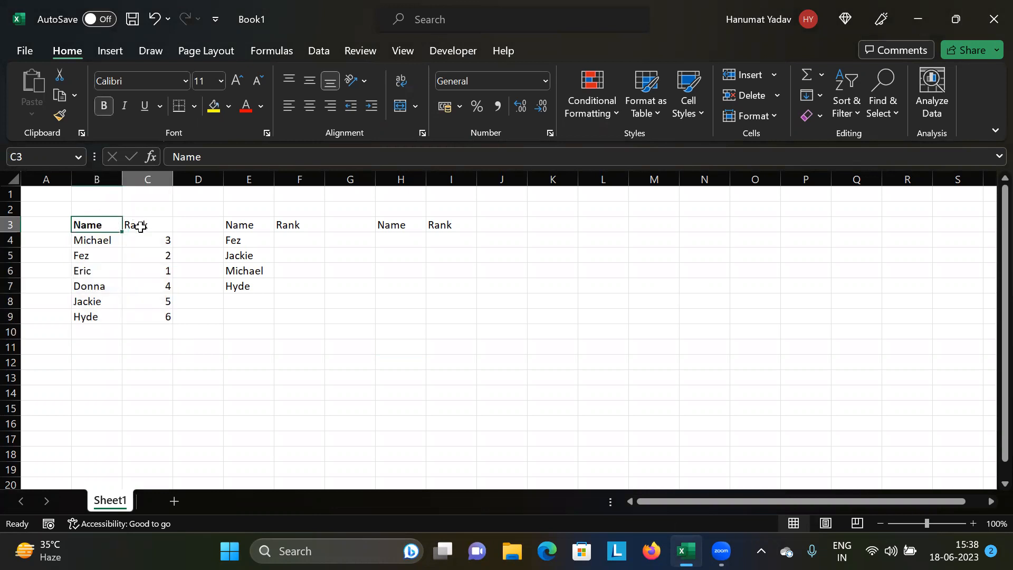
{"action": "key", "text": "ctrl+b"}
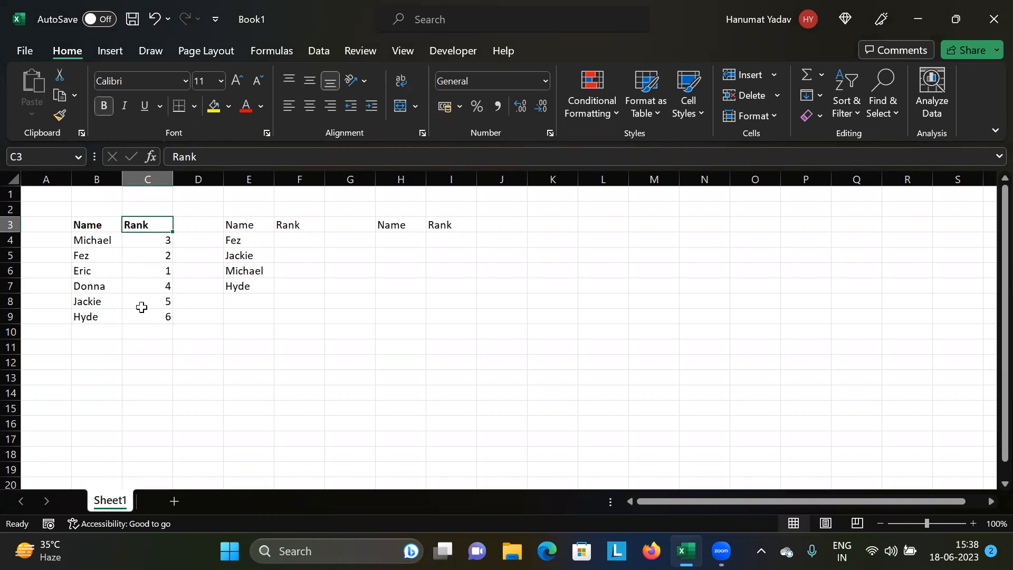
{"action": "left_click", "coordinate": [91, 241]}
{"action": "left_click_drag", "start_coordinate": [91, 242], "coordinate": [91, 317]}
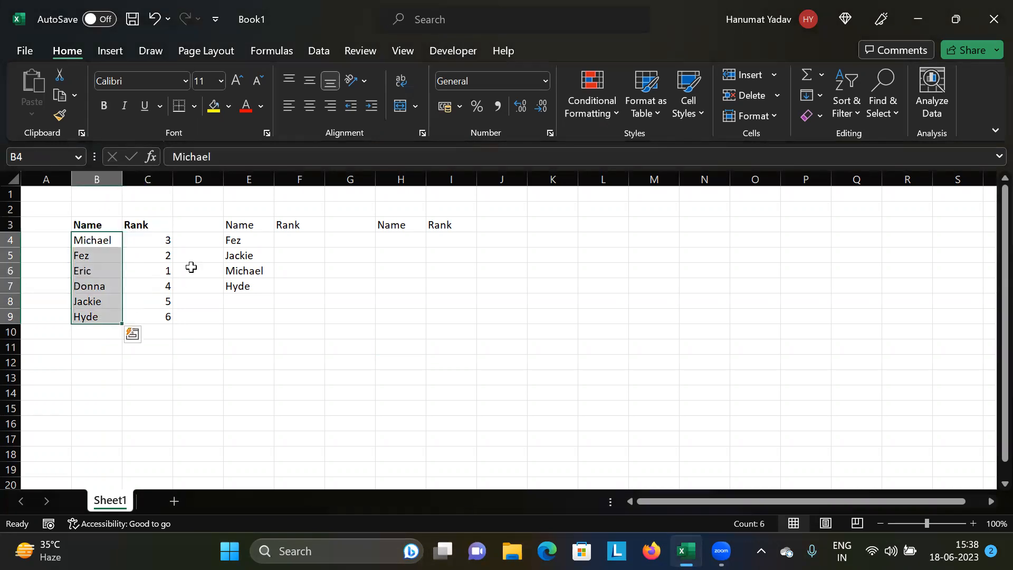
{"action": "left_click_drag", "start_coordinate": [163, 239], "coordinate": [163, 317]}
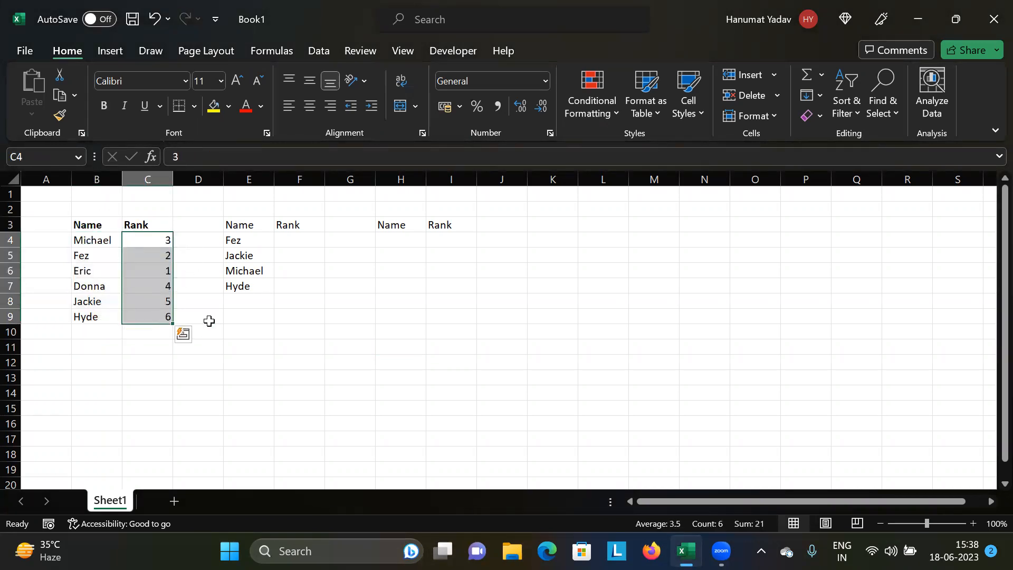
{"action": "left_click", "coordinate": [208, 318]}
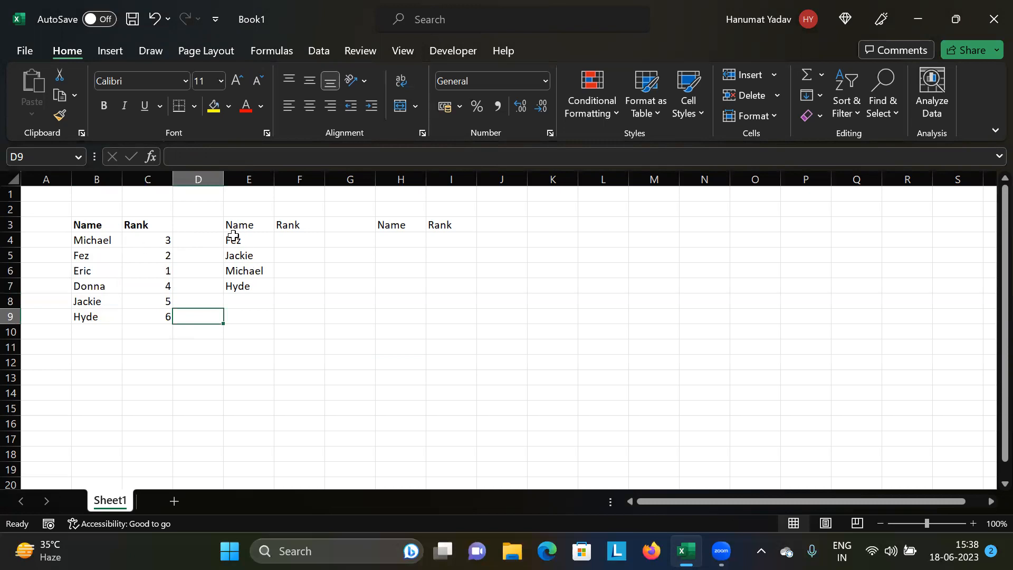
Make the Name and Rank headers of the second table in E3:F3 bold.
{"action": "left_click_drag", "start_coordinate": [248, 225], "coordinate": [287, 228]}
{"action": "key", "text": "ctrl+b"}
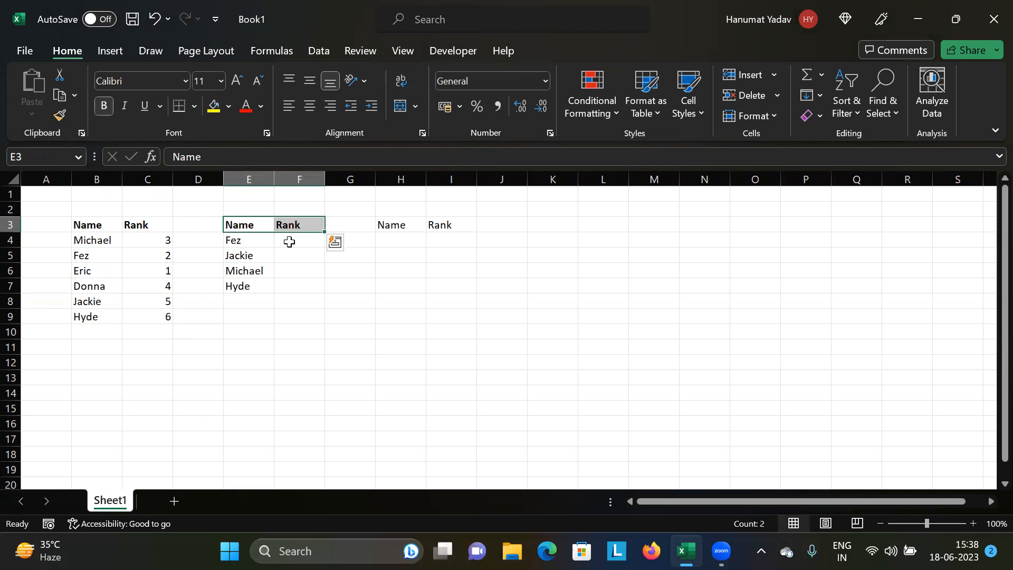
{"action": "left_click", "coordinate": [289, 240]}
Compare the names in column E with the source table B3:C9 to see which ranks belong in column F.
{"action": "left_click", "coordinate": [238, 244]}
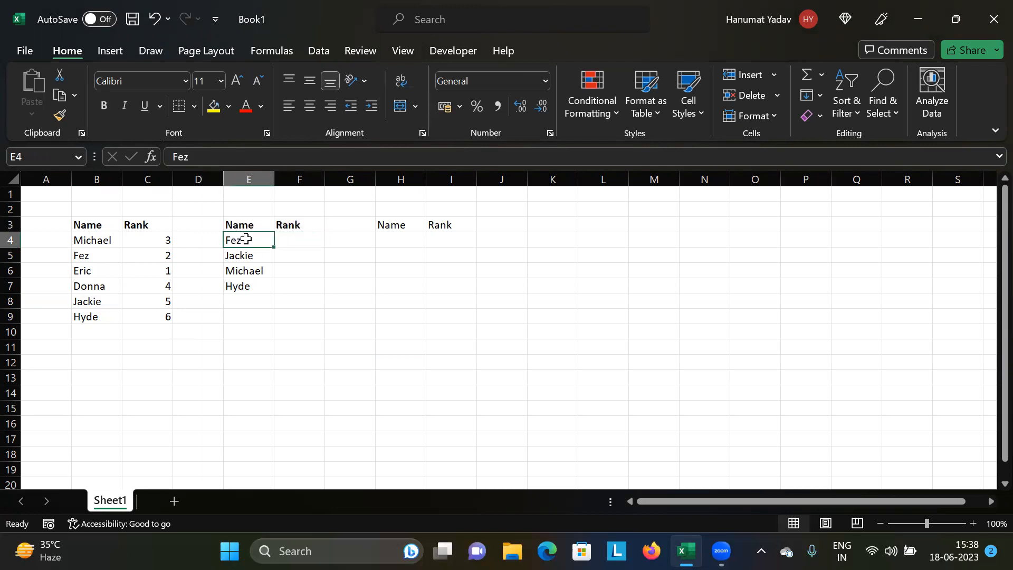
{"action": "left_click", "coordinate": [290, 241]}
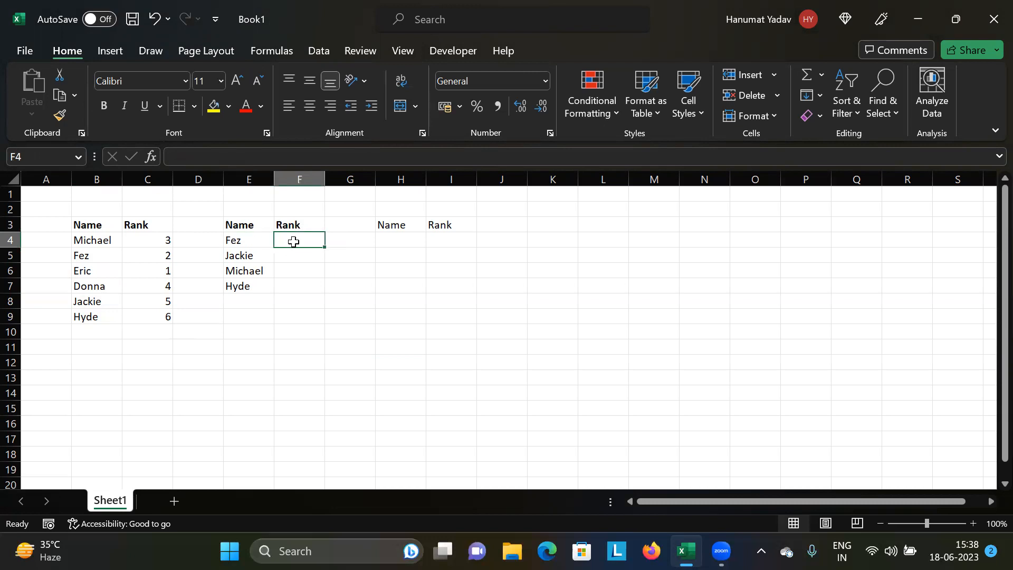
{"action": "left_click_drag", "start_coordinate": [93, 238], "coordinate": [167, 316]}
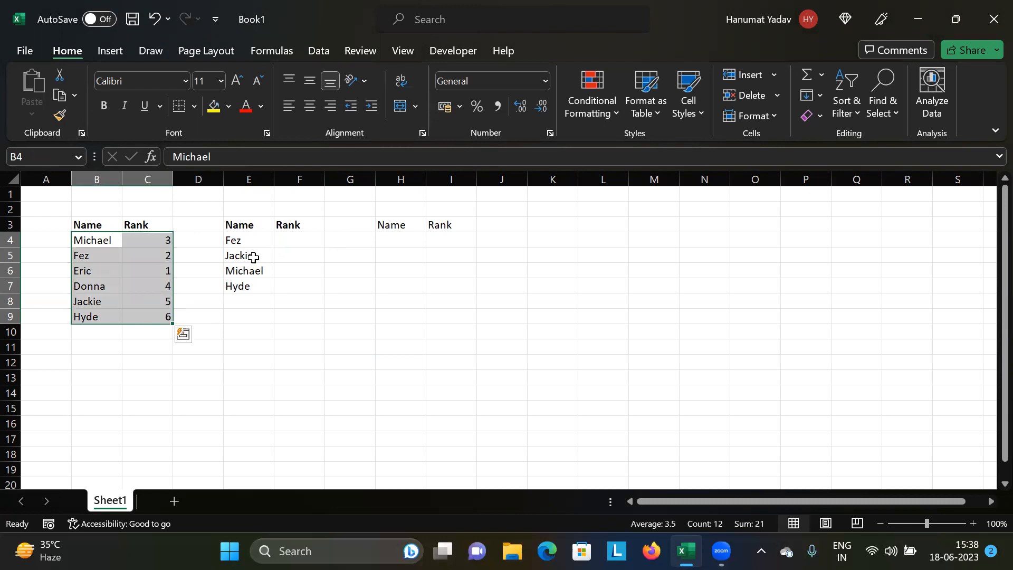
{"action": "left_click", "coordinate": [271, 255]}
{"action": "left_click", "coordinate": [283, 256]}
{"action": "left_click_drag", "start_coordinate": [105, 240], "coordinate": [160, 318]}
{"action": "left_click", "coordinate": [285, 254]}
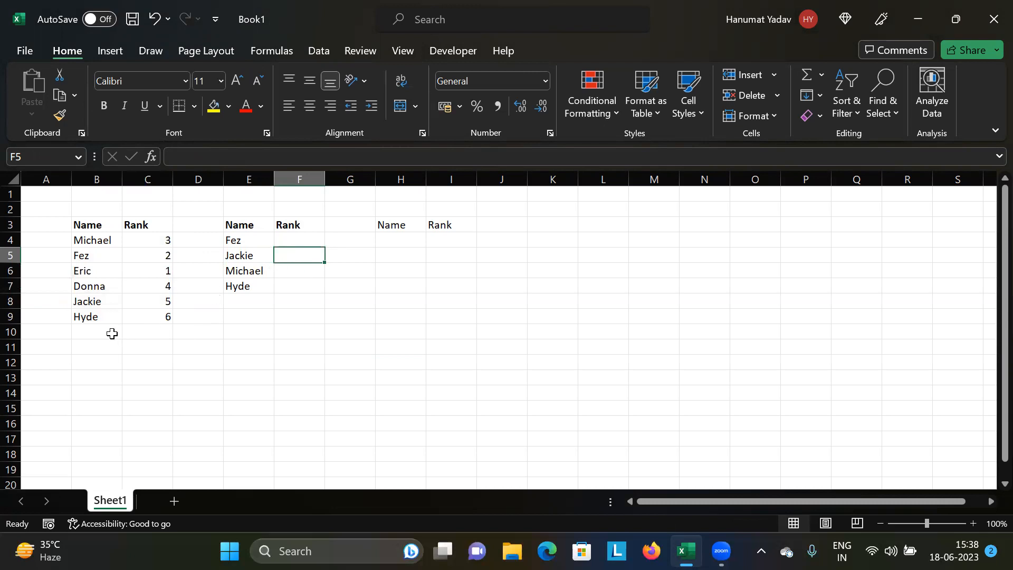
{"action": "left_click_drag", "start_coordinate": [80, 226], "coordinate": [151, 323]}
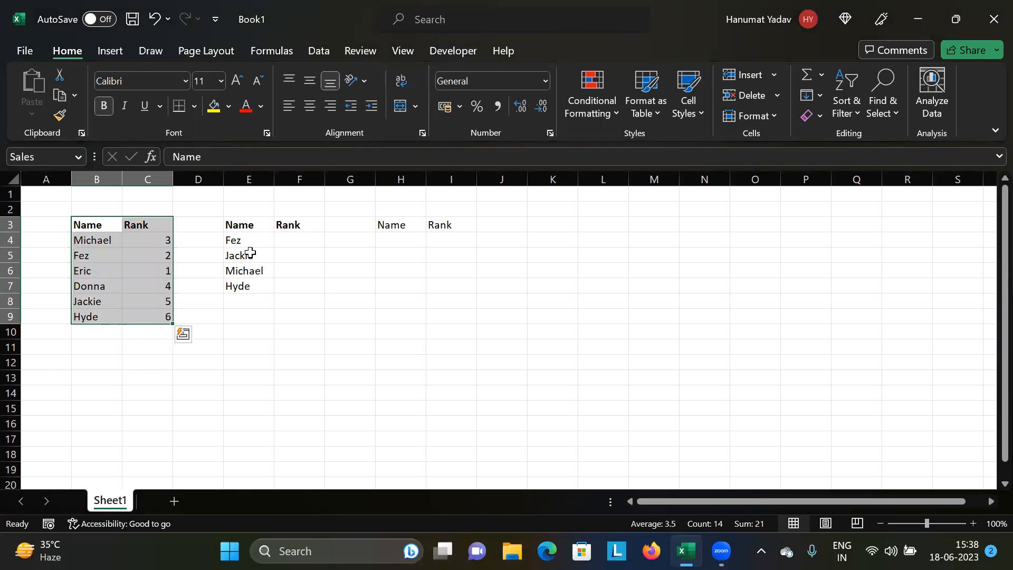
{"action": "left_click", "coordinate": [290, 255]}
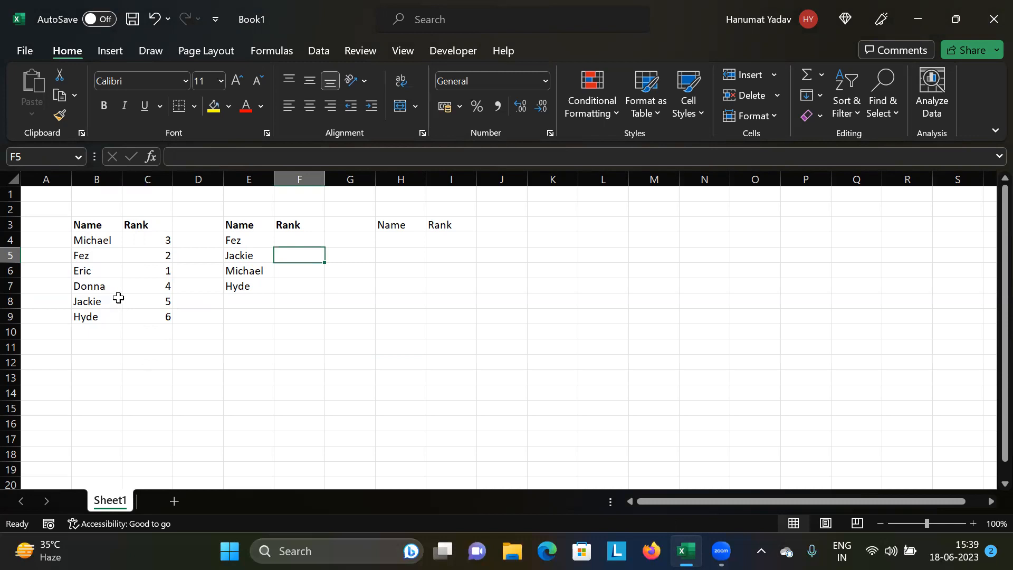
{"action": "left_click", "coordinate": [158, 303]}
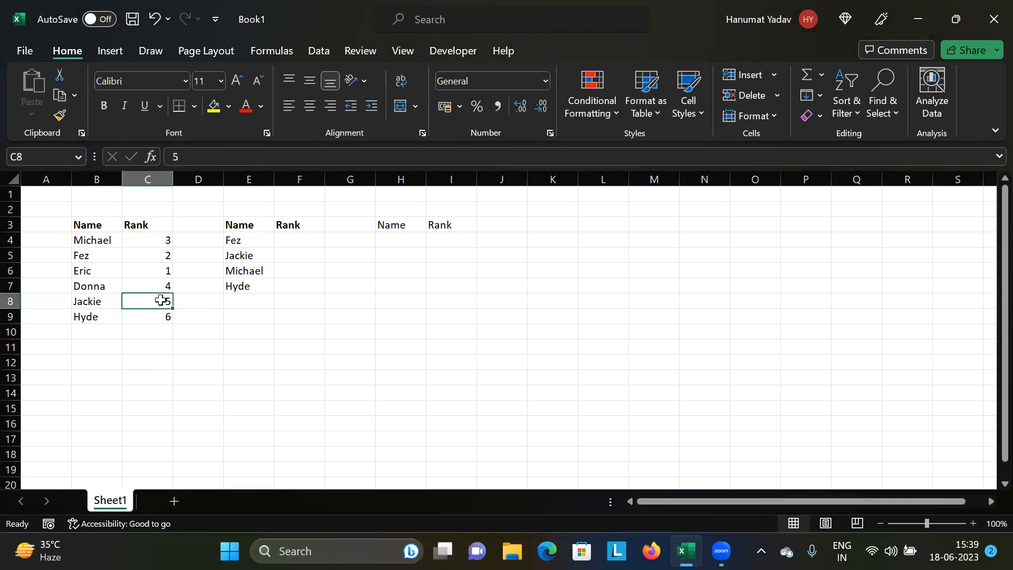
{"action": "left_click", "coordinate": [290, 257]}
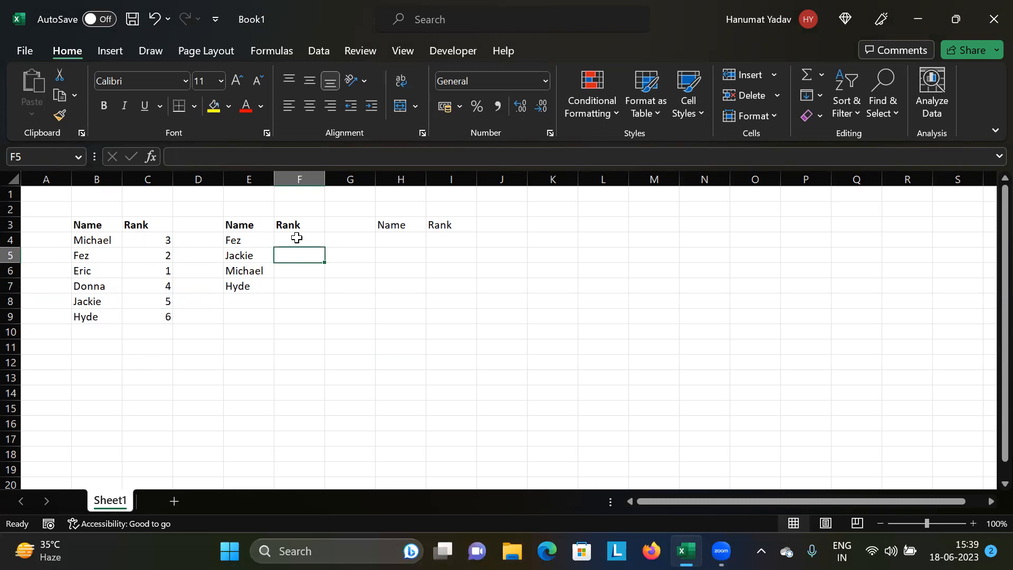
Start a VLOOKUP formula in F4 with E4 as the lookup value and B4:C9 as the table array.
{"action": "left_click", "coordinate": [297, 237]}
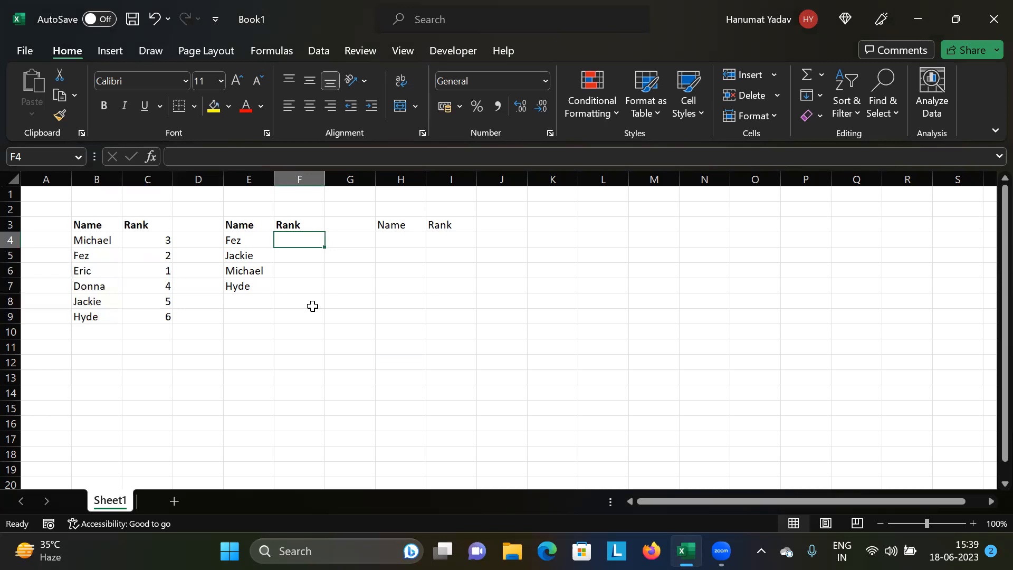
{"action": "type", "text": "="}
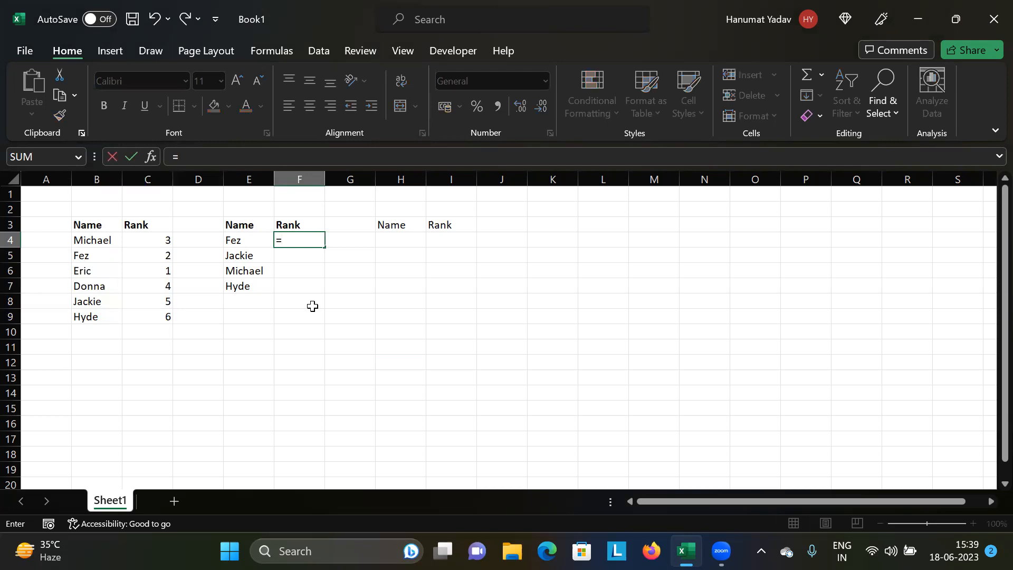
{"action": "type", "text": "vl"}
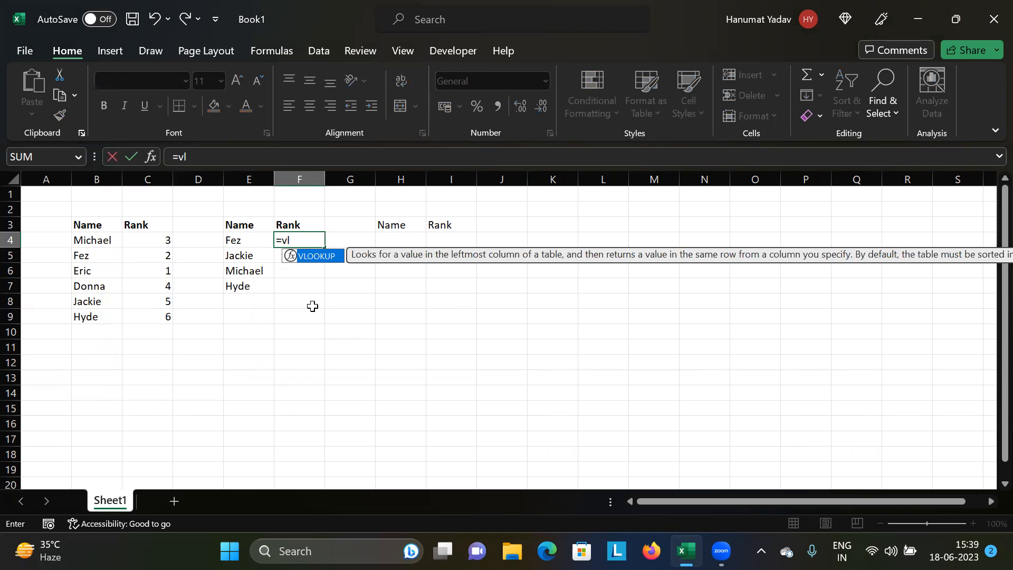
{"action": "key", "text": "Tab"}
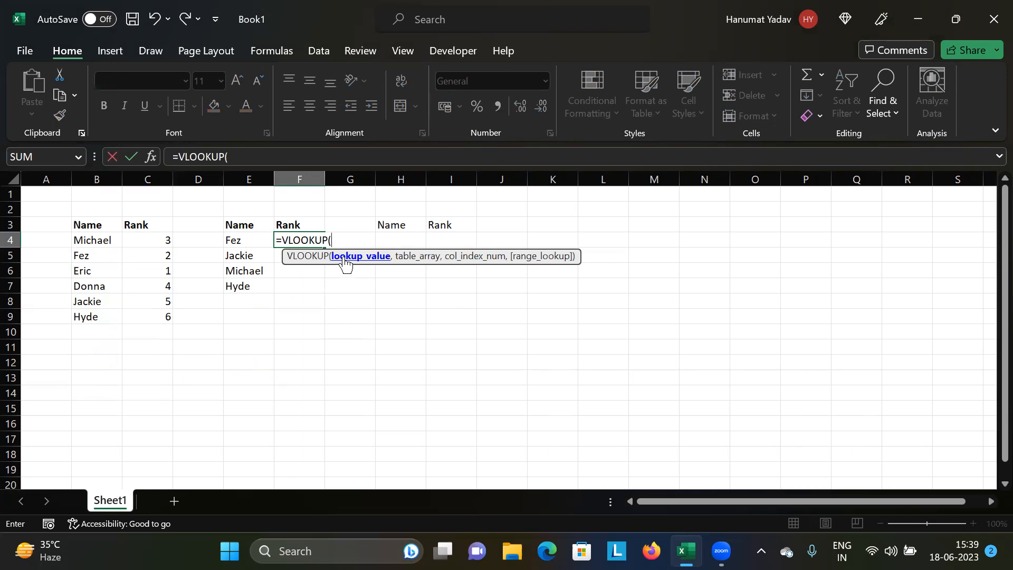
{"action": "left_click", "coordinate": [246, 240]}
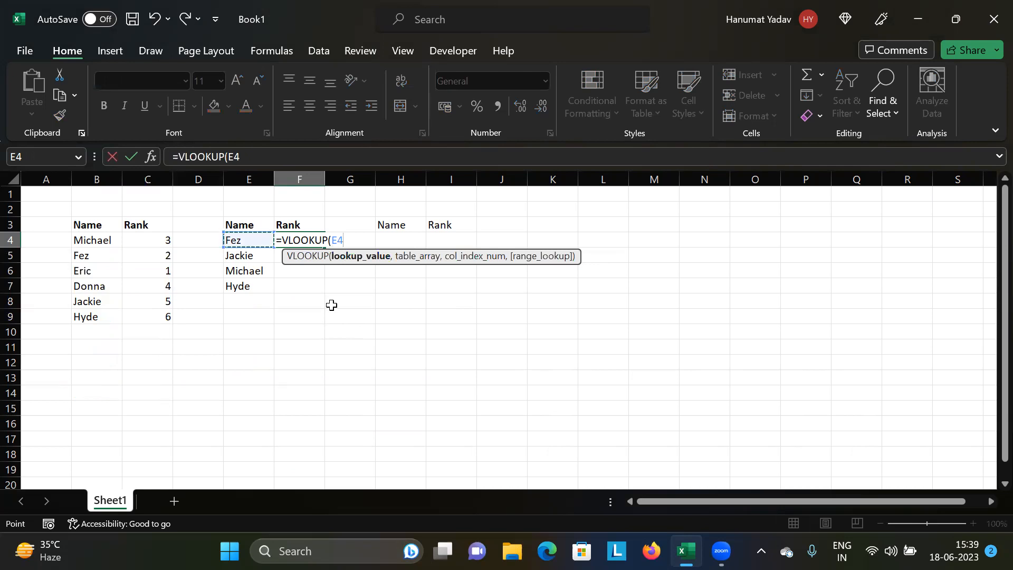
{"action": "type", "text": ","}
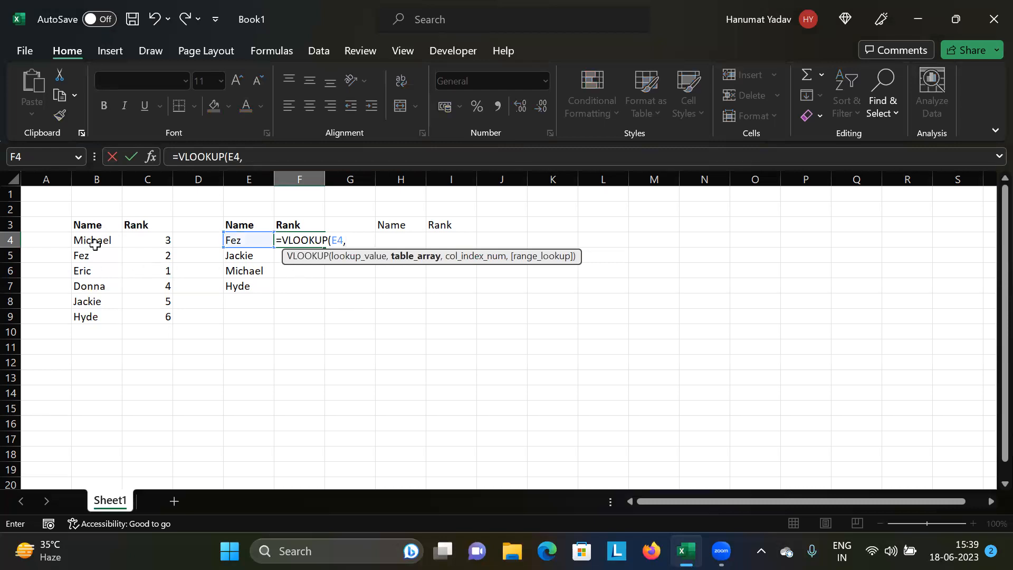
{"action": "left_click_drag", "start_coordinate": [94, 240], "coordinate": [140, 310]}
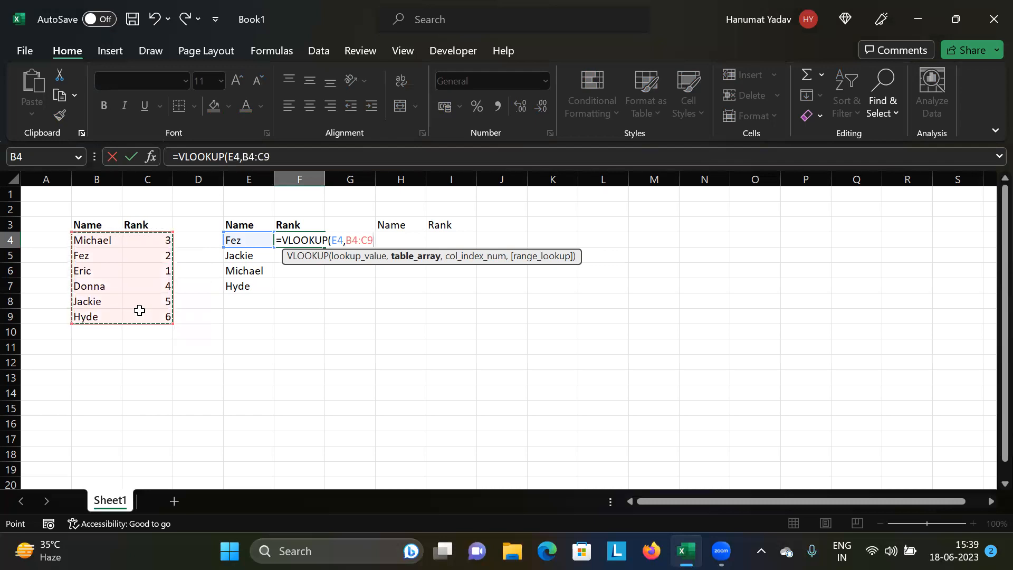
Complete the F4 VLOOKUP with column index 2 and FALSE for an exact match, and fill it down to F7.
{"action": "type", "text": ","}
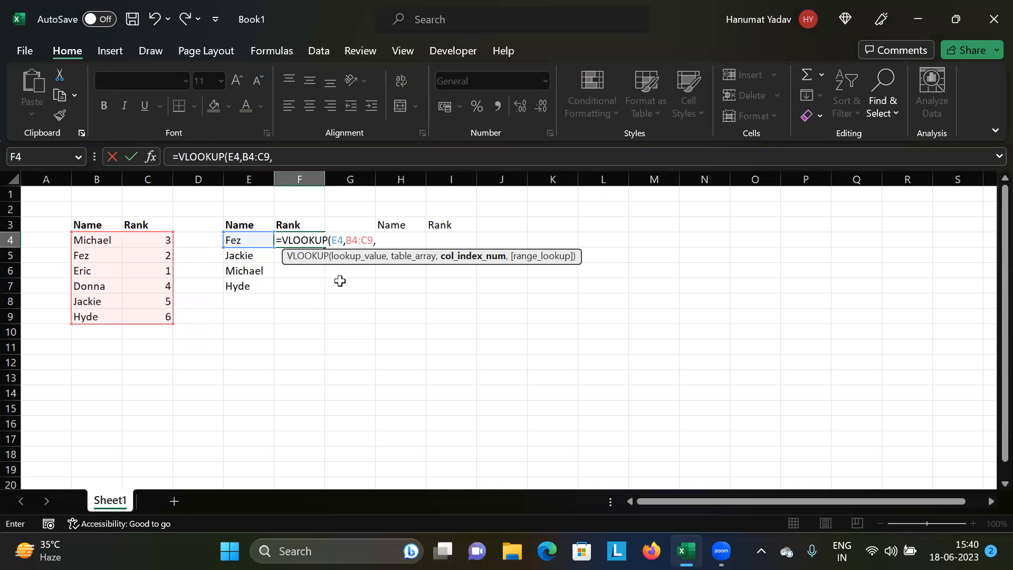
{"action": "type", "text": "2,"}
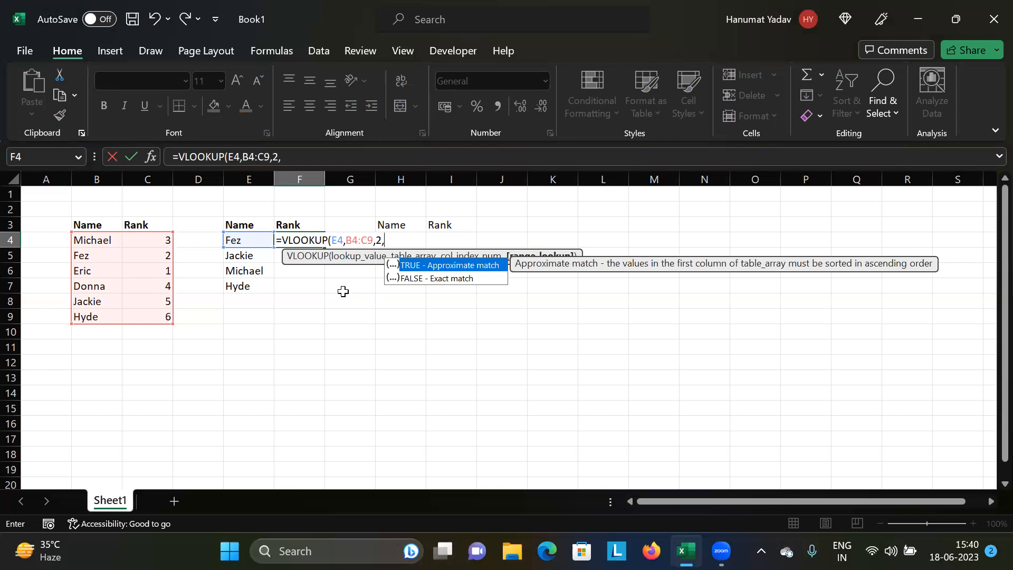
{"action": "key", "text": "Down"}
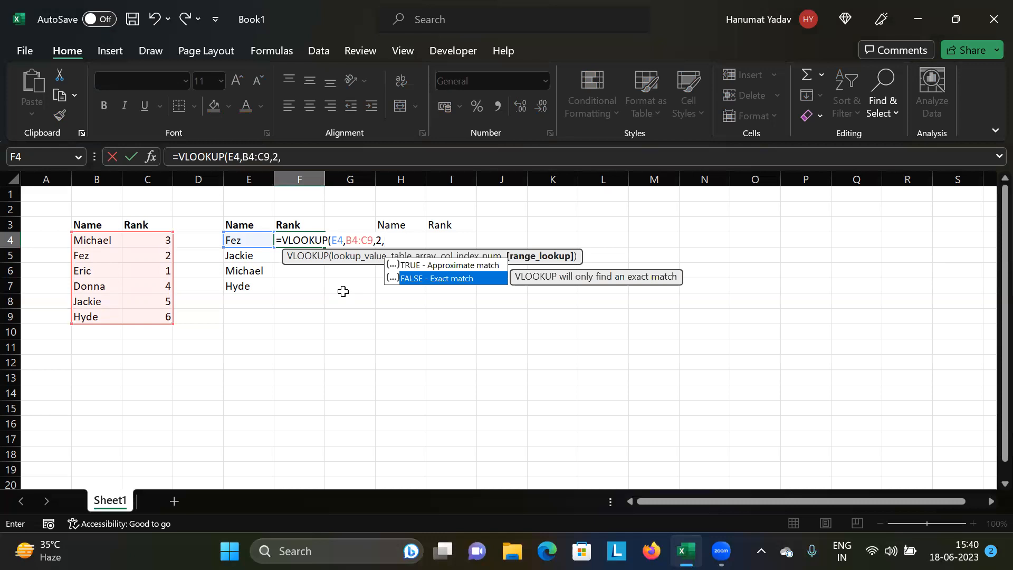
{"action": "key", "text": "Tab"}
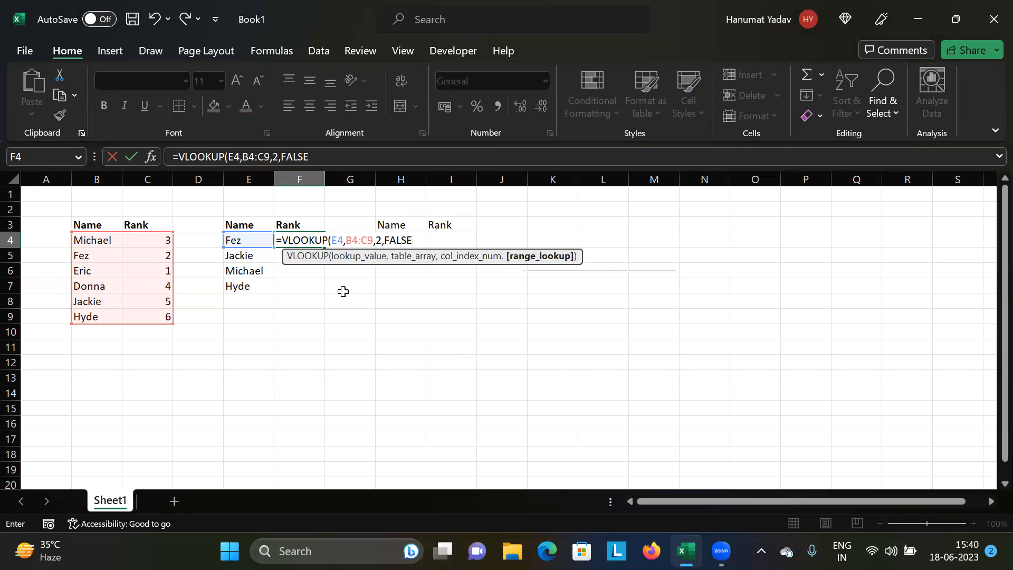
{"action": "type", "text": ")"}
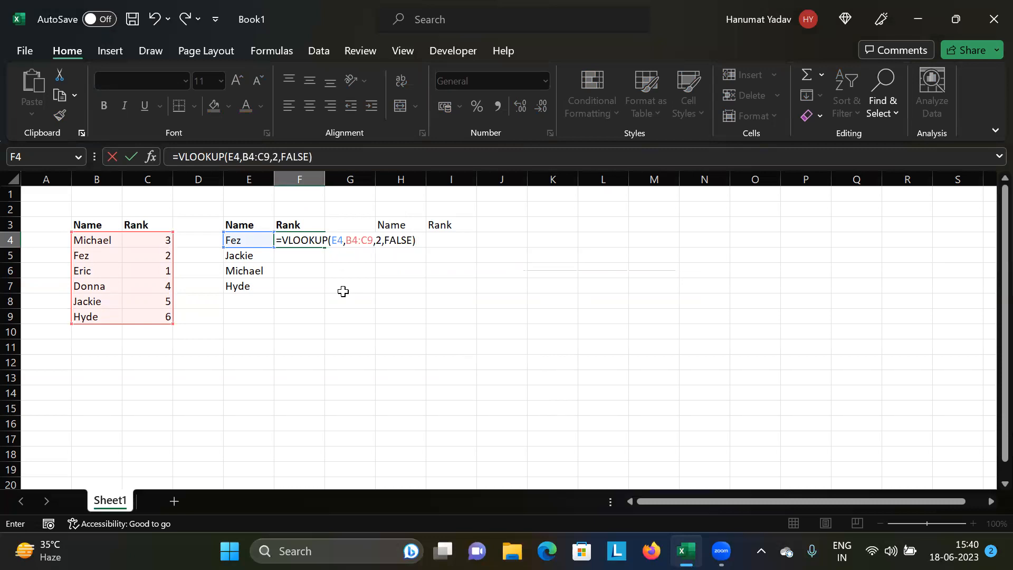
{"action": "key", "text": "ctrl+Return"}
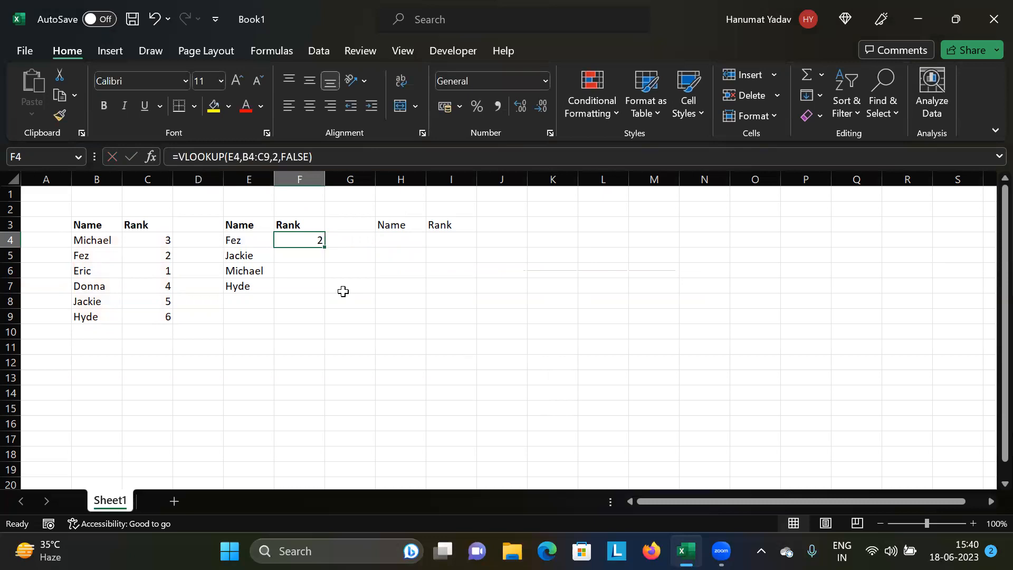
{"action": "double_click", "coordinate": [322, 246]}
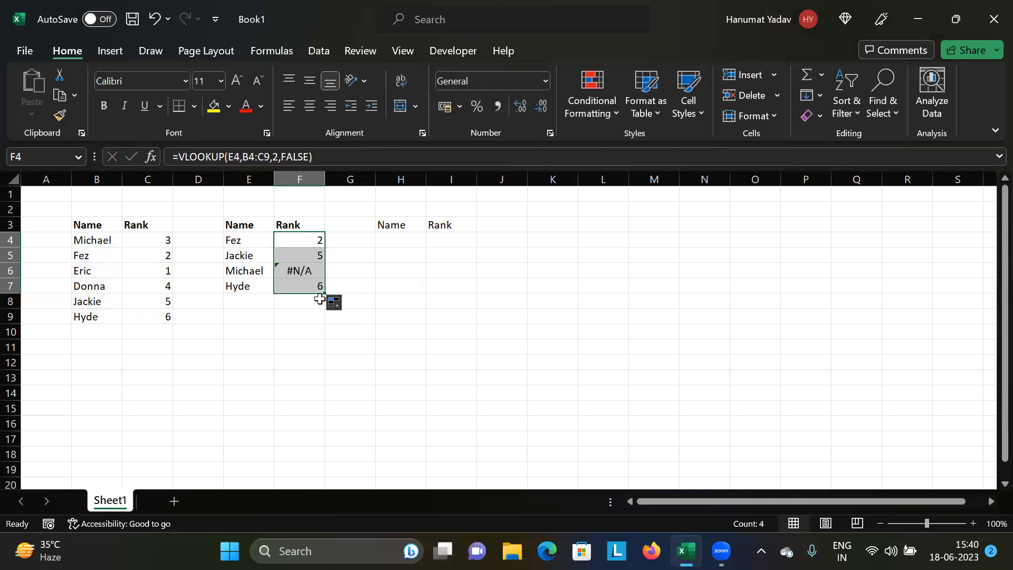
Inspect the VLOOKUP formulas in F4, F5 and F6 to compare the table ranges they reference.
{"action": "left_click", "coordinate": [300, 271]}
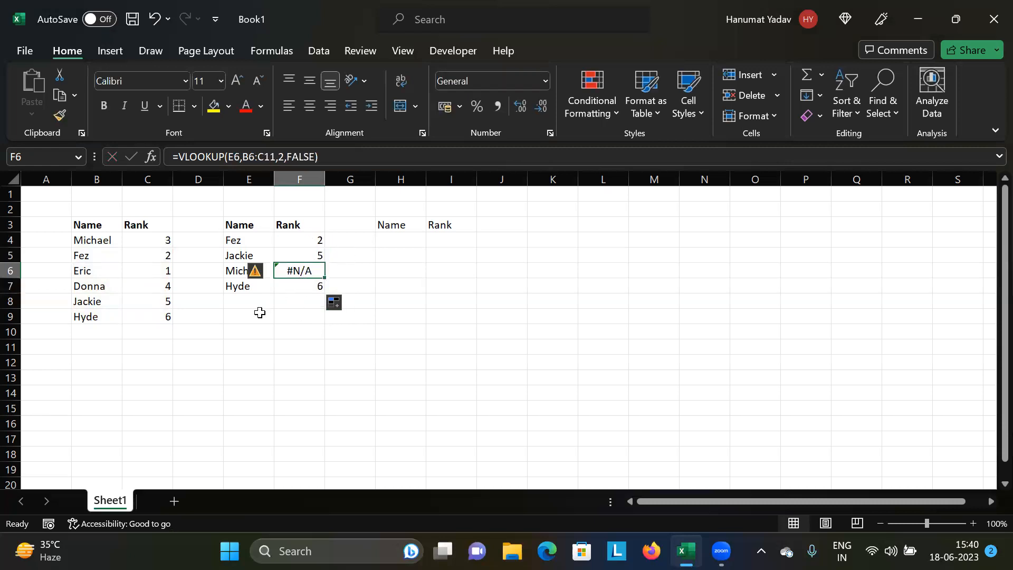
{"action": "left_click", "coordinate": [261, 328]}
{"action": "left_click", "coordinate": [258, 284]}
{"action": "left_click", "coordinate": [296, 270]}
{"action": "double_click", "coordinate": [311, 241]}
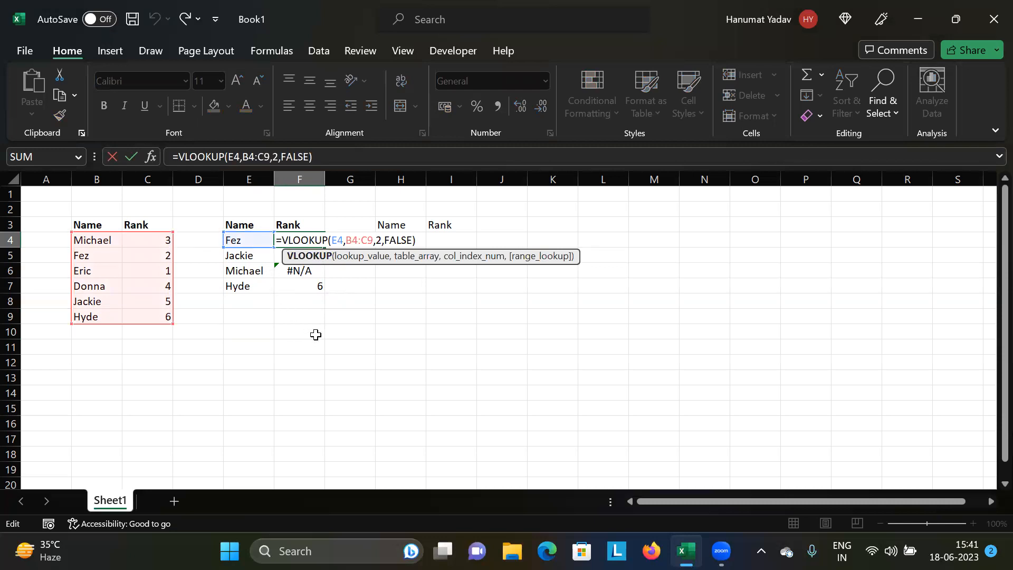
{"action": "left_click", "coordinate": [316, 335]}
{"action": "double_click", "coordinate": [304, 255]}
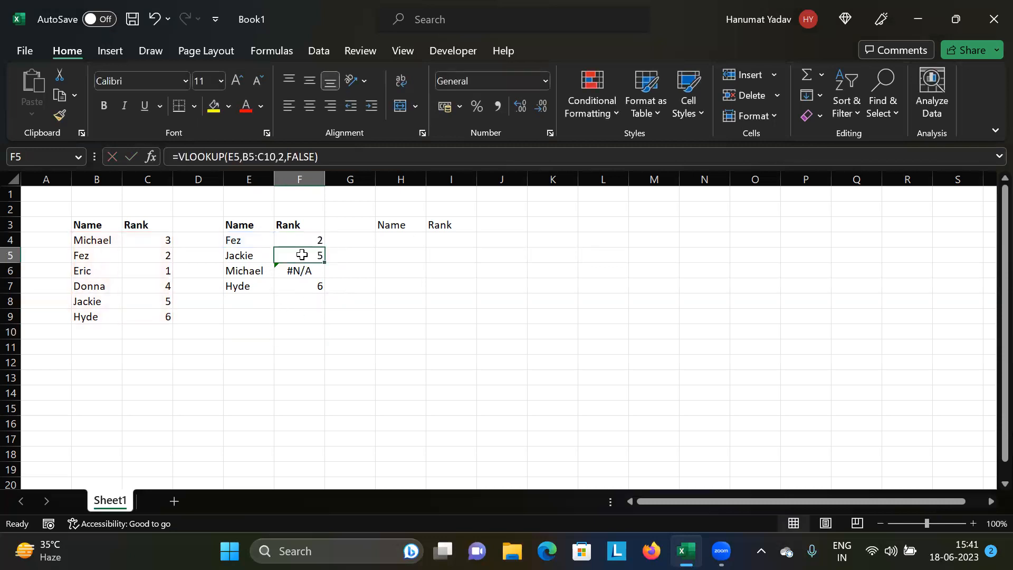
{"action": "left_click", "coordinate": [301, 323]}
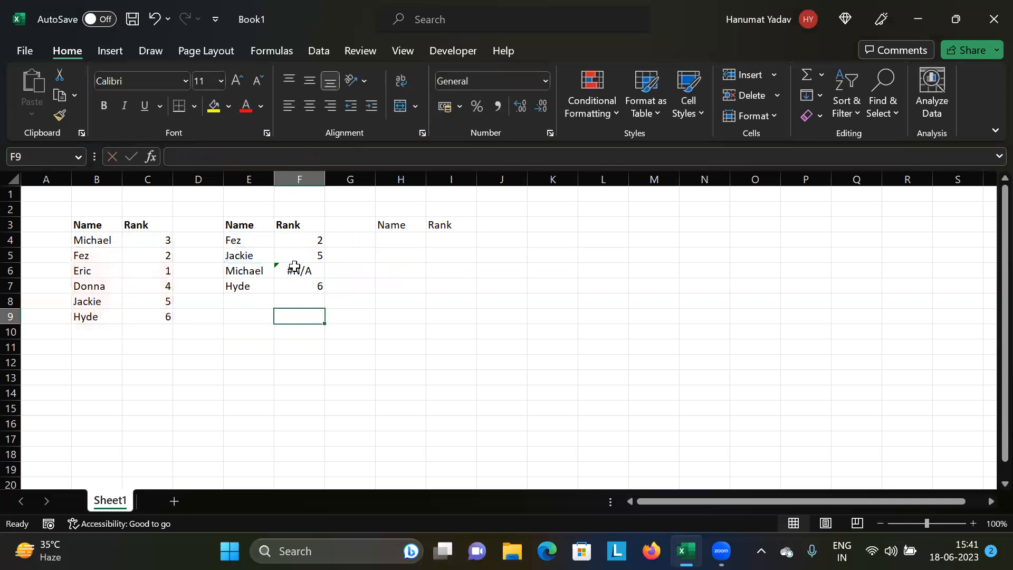
Review the VLOOKUP formulas in F4, F5 and F7 to see which source rows each table array covers.
{"action": "double_click", "coordinate": [294, 240]}
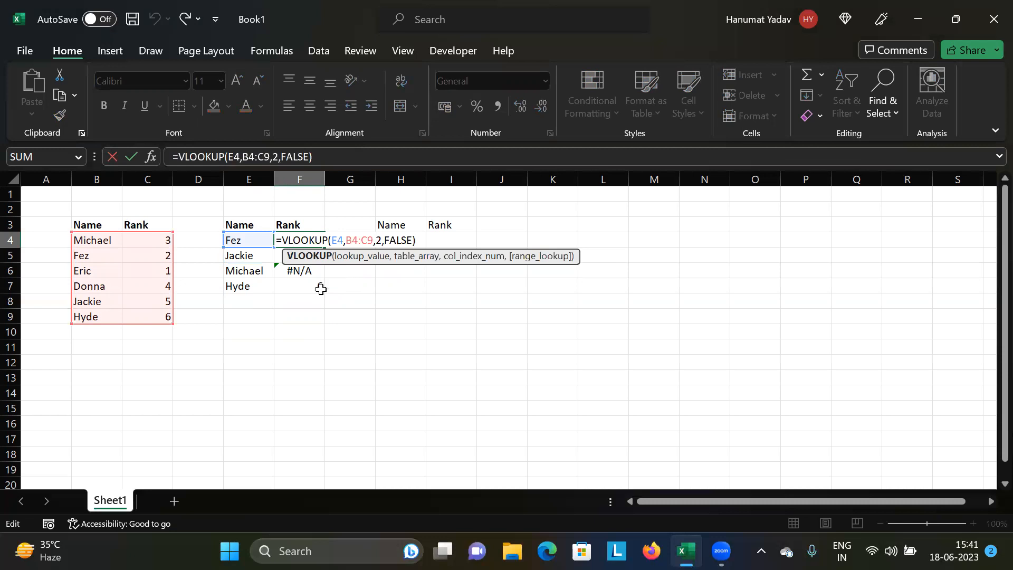
{"action": "left_click", "coordinate": [312, 342]}
{"action": "double_click", "coordinate": [312, 256]}
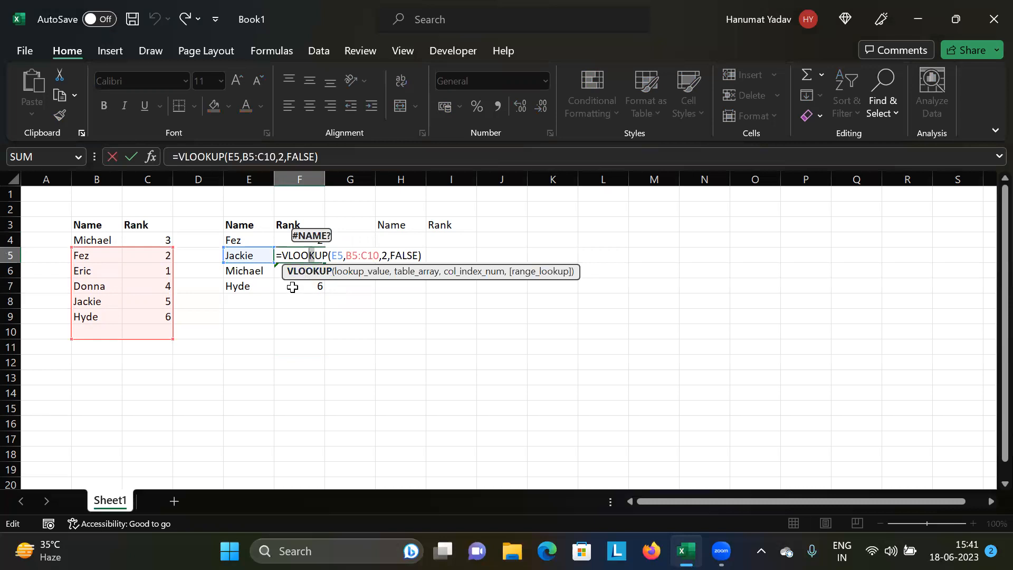
{"action": "left_click", "coordinate": [303, 327]}
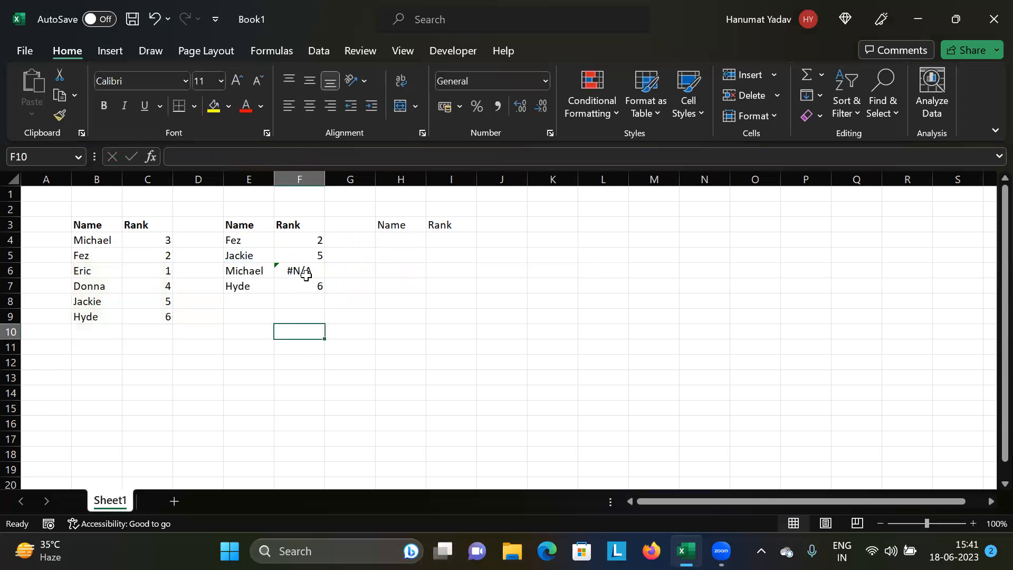
{"action": "left_click", "coordinate": [305, 271]}
{"action": "left_click", "coordinate": [305, 286]}
{"action": "double_click", "coordinate": [304, 285]}
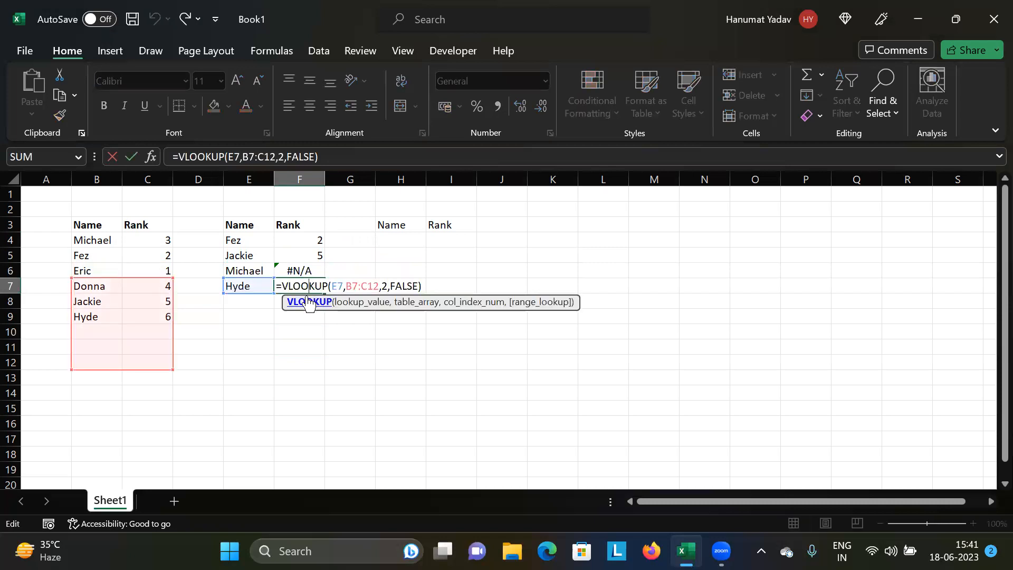
{"action": "left_click", "coordinate": [291, 332]}
Compare the table array in F6's formula with the one in F4 to trace the cause of the error.
{"action": "left_click", "coordinate": [295, 270]}
{"action": "double_click", "coordinate": [297, 270]}
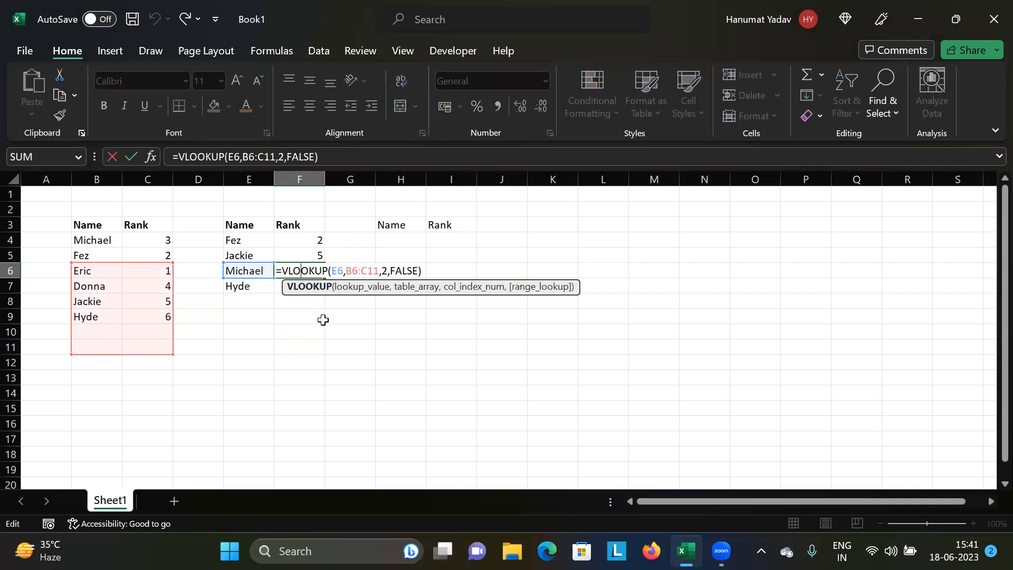
{"action": "left_click", "coordinate": [309, 247]}
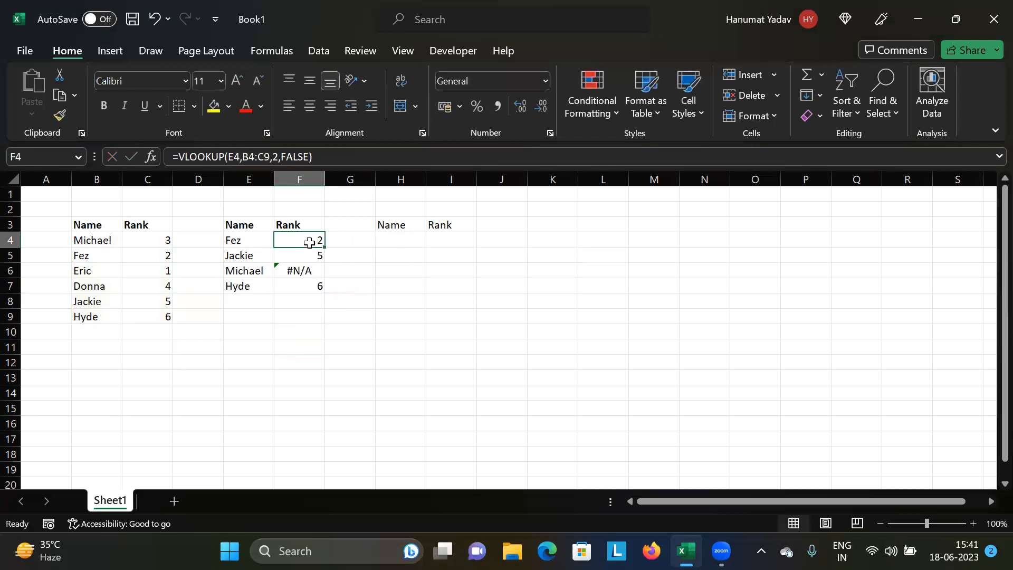
{"action": "double_click", "coordinate": [309, 241]}
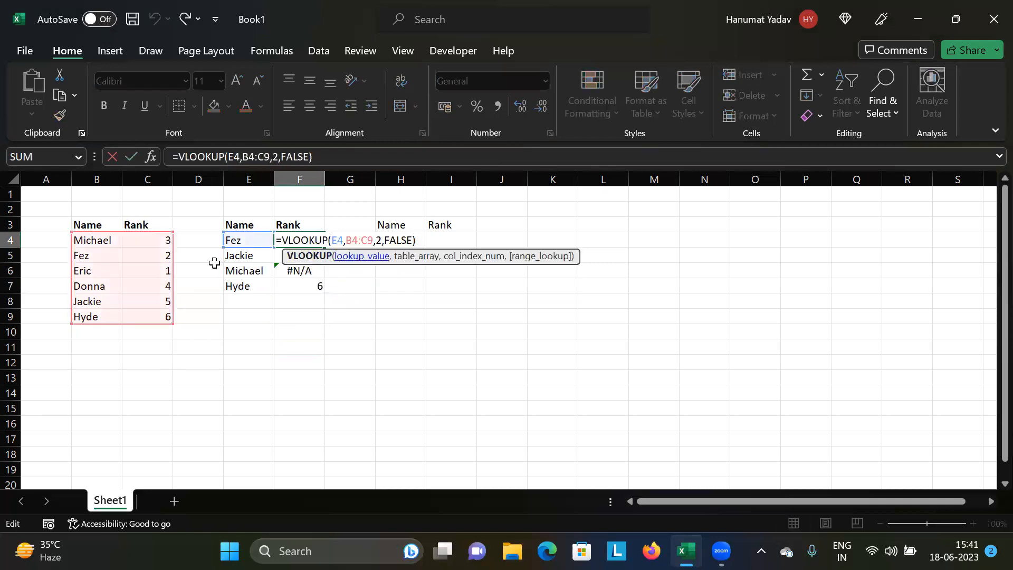
{"action": "left_click", "coordinate": [318, 365]}
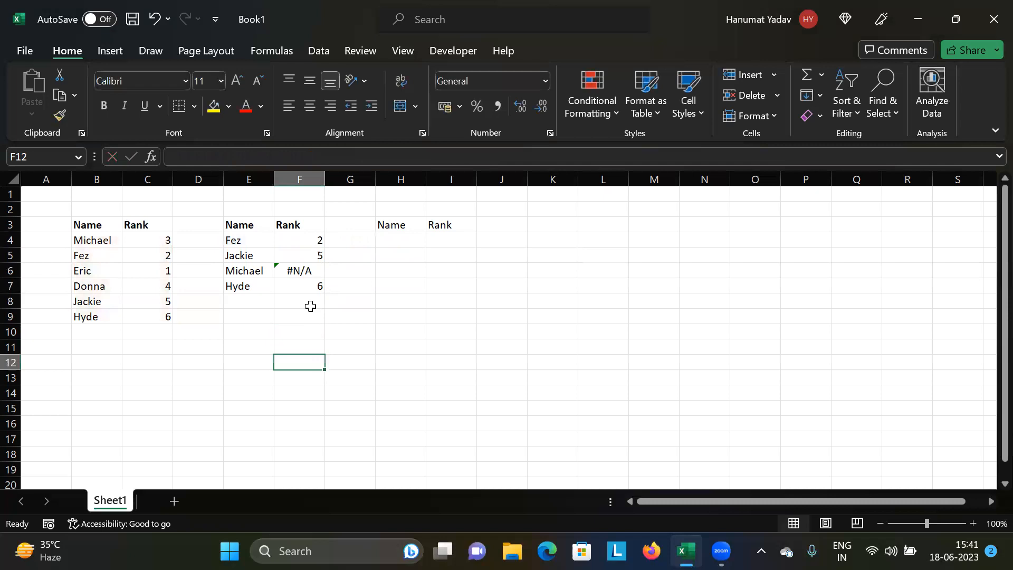
{"action": "left_click", "coordinate": [305, 268]}
{"action": "left_click", "coordinate": [313, 257]}
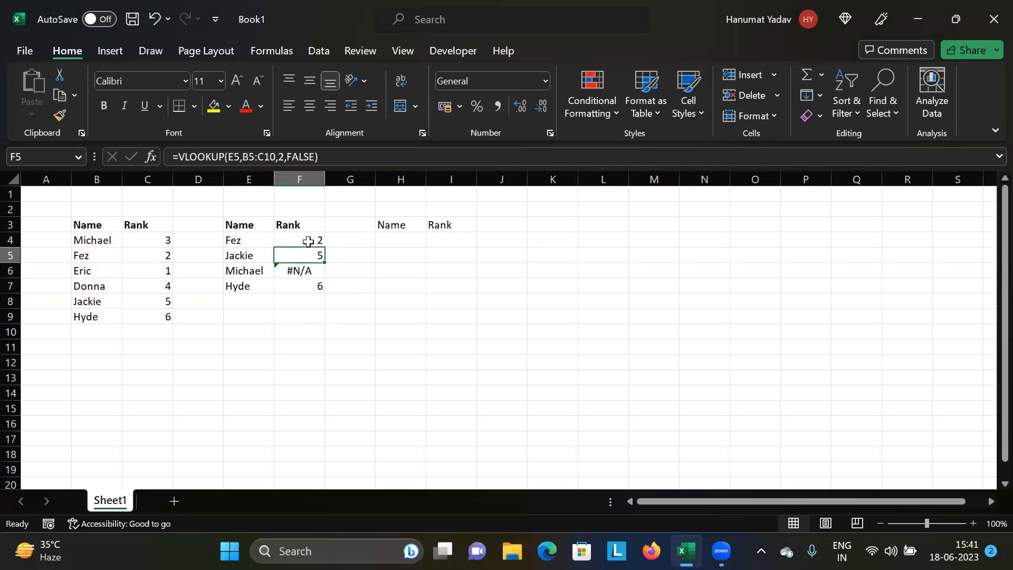
{"action": "double_click", "coordinate": [310, 240]}
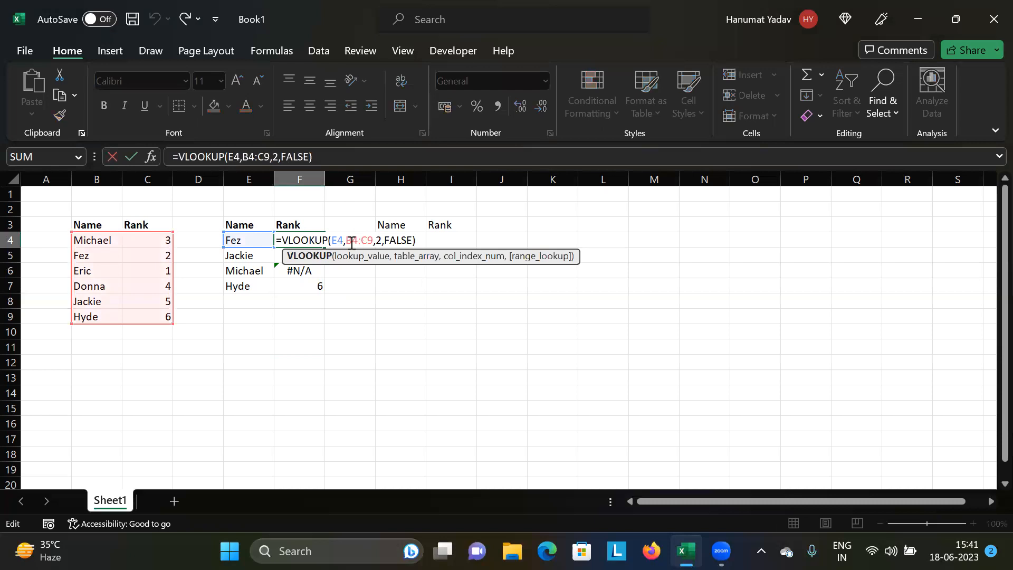
{"action": "left_click", "coordinate": [318, 303]}
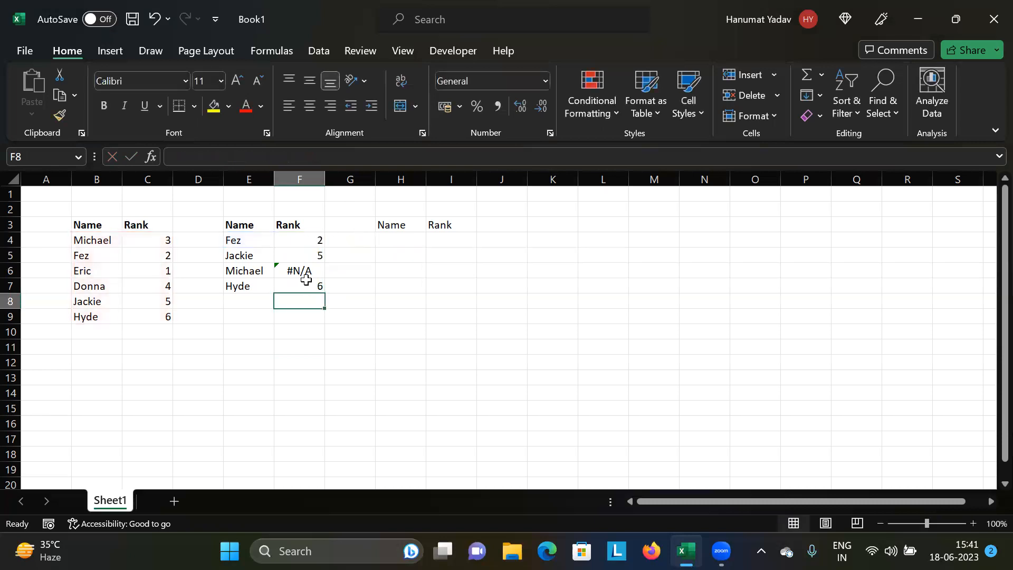
Replace the table array in F4's VLOOKUP with the entire columns B:C.
{"action": "double_click", "coordinate": [315, 240]}
{"action": "left_click", "coordinate": [348, 241]}
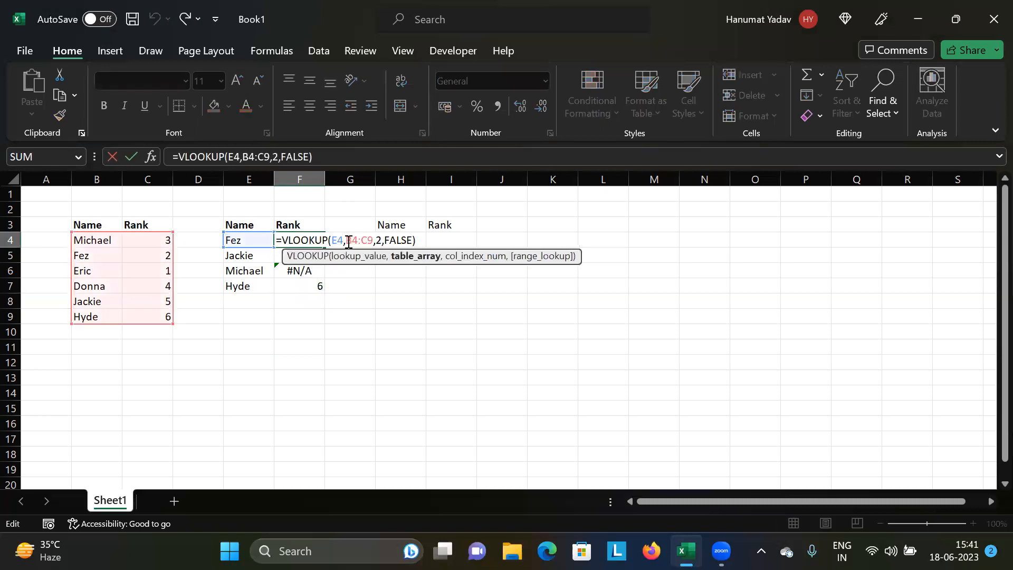
{"action": "left_click", "coordinate": [372, 237]}
{"action": "key", "text": "BackSpace"}
{"action": "key", "text": "BackSpace"}
{"action": "key", "text": "BackSpace"}
{"action": "key", "text": "BackSpace"}
{"action": "key", "text": "BackSpace"}
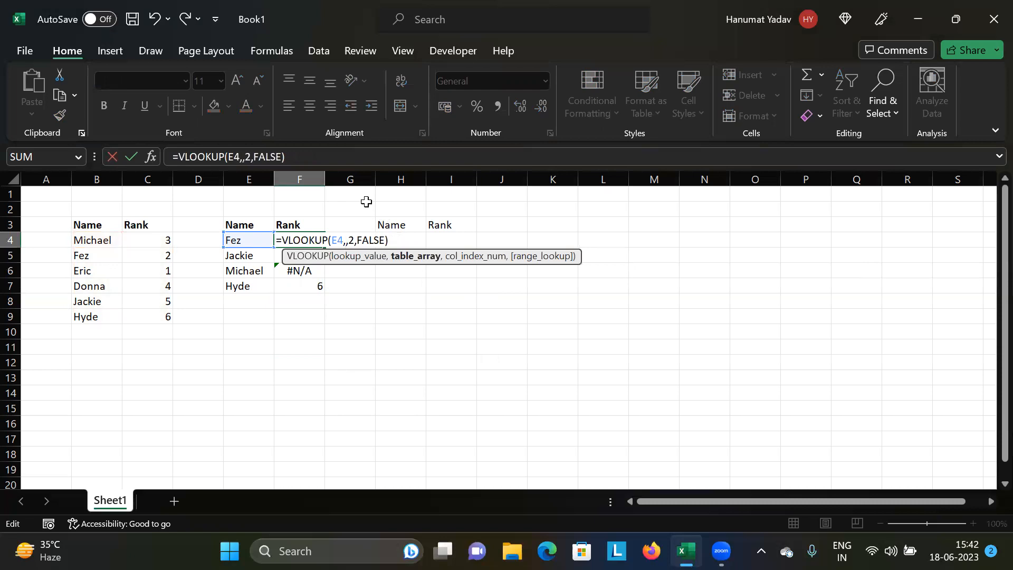
{"action": "left_click", "coordinate": [102, 180]}
{"action": "left_click_drag", "start_coordinate": [138, 180], "coordinate": [147, 179]}
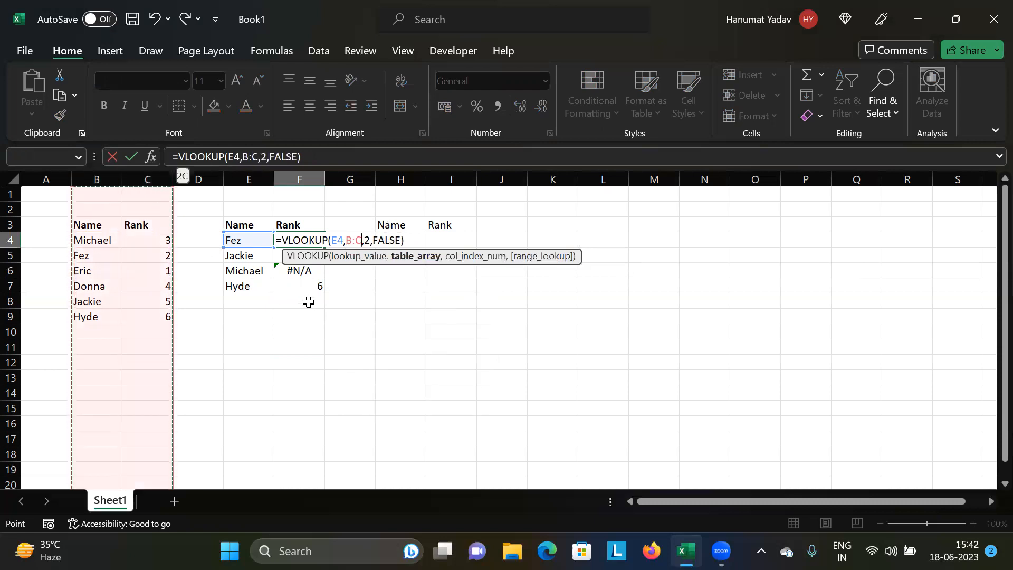
{"action": "key", "text": "Return"}
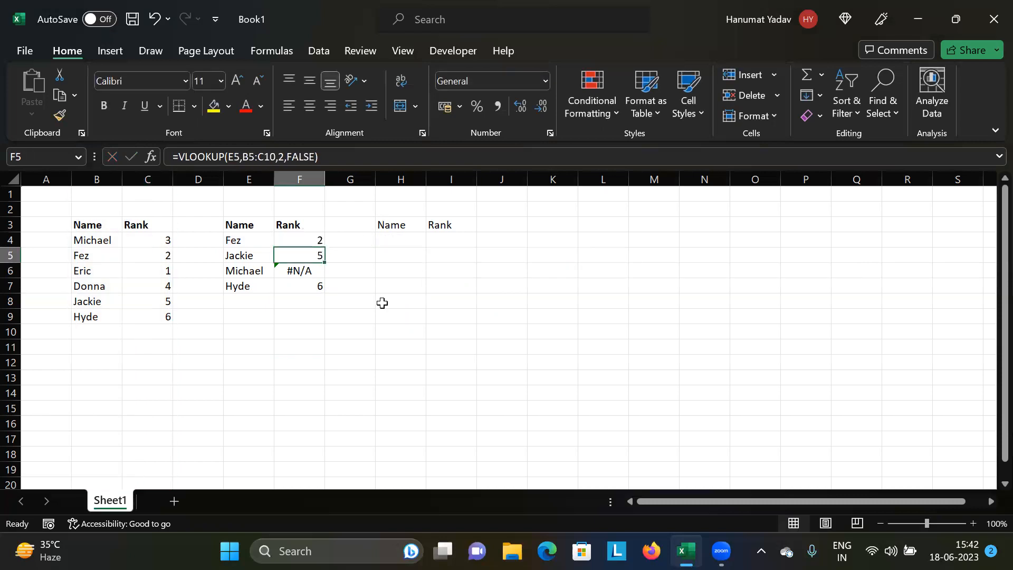
Clear the old formulas from F5:F7 and fill the F4 formula down to F7.
{"action": "key", "text": "shift+Down"}
{"action": "key", "text": "shift+Down"}
{"action": "key", "text": "Delete"}
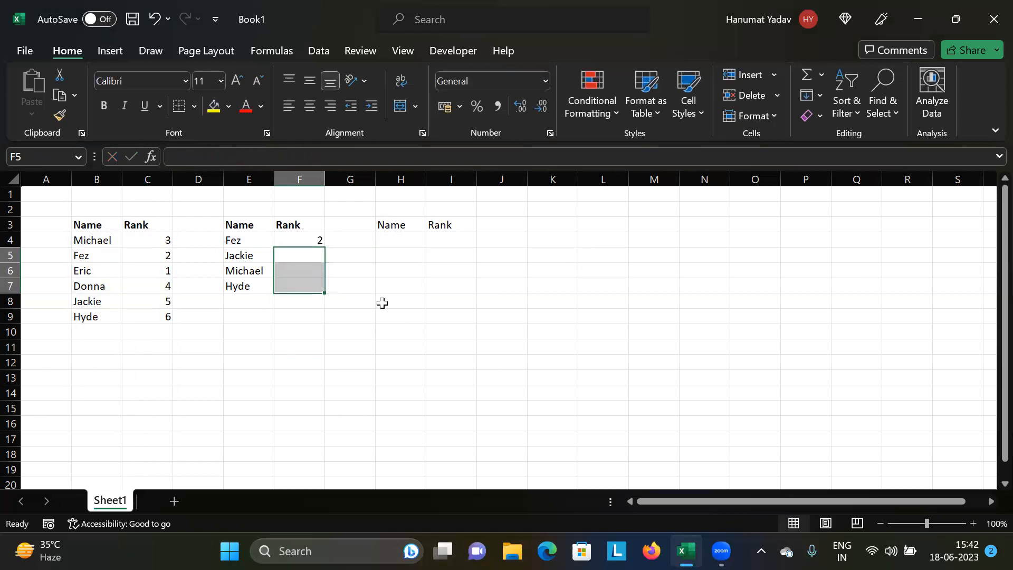
{"action": "left_click", "coordinate": [311, 240]}
{"action": "left_click_drag", "start_coordinate": [325, 247], "coordinate": [323, 290]}
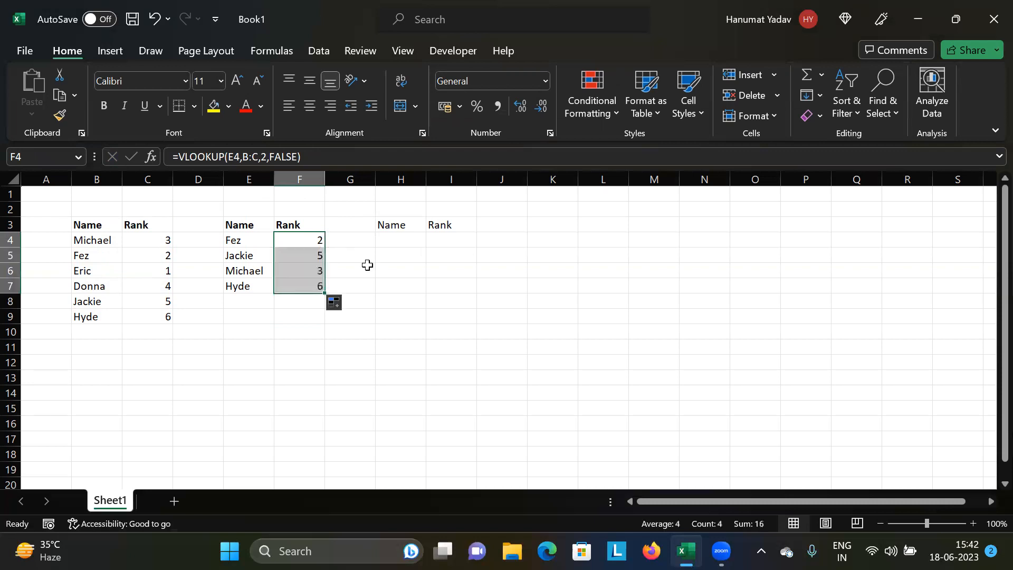
Check the refilled formula in F6 against the name in E6.
{"action": "left_click", "coordinate": [414, 281]}
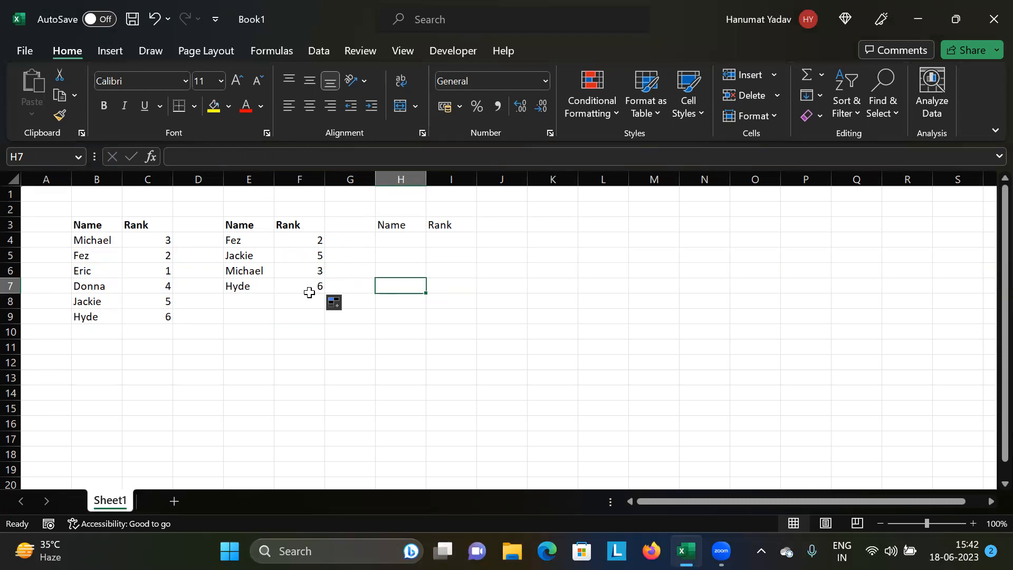
{"action": "left_click", "coordinate": [254, 271]}
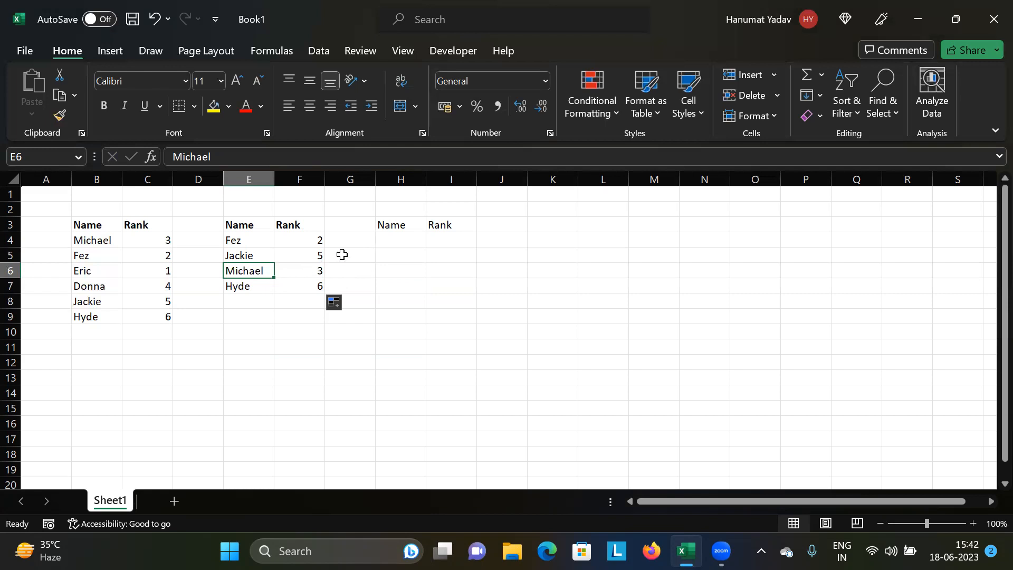
{"action": "left_click", "coordinate": [293, 272]}
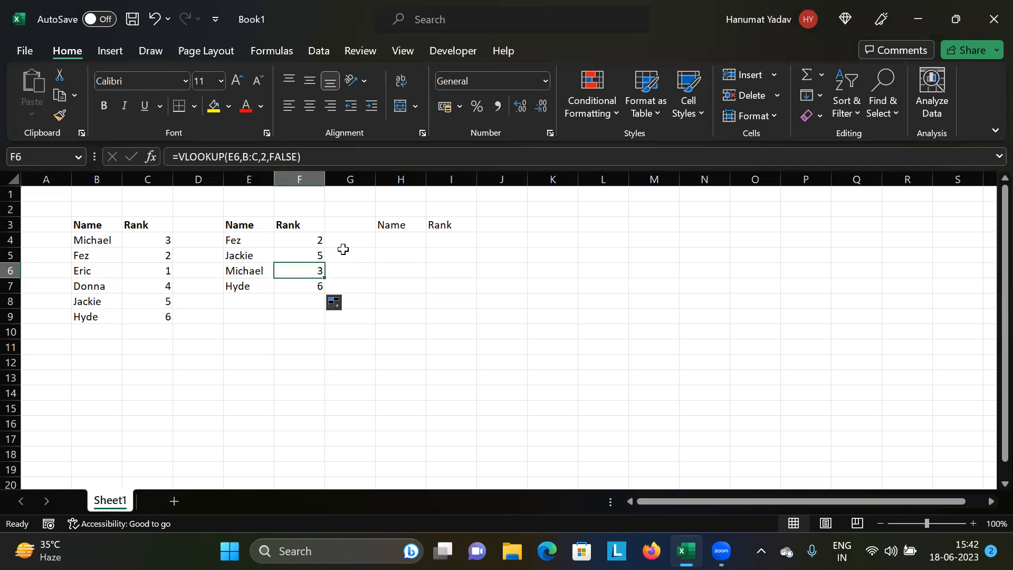
Copy the names in E4:E7 into H4:H7 under the third table's Name header.
{"action": "left_click", "coordinate": [394, 240]}
{"action": "left_click_drag", "start_coordinate": [233, 240], "coordinate": [231, 292]}
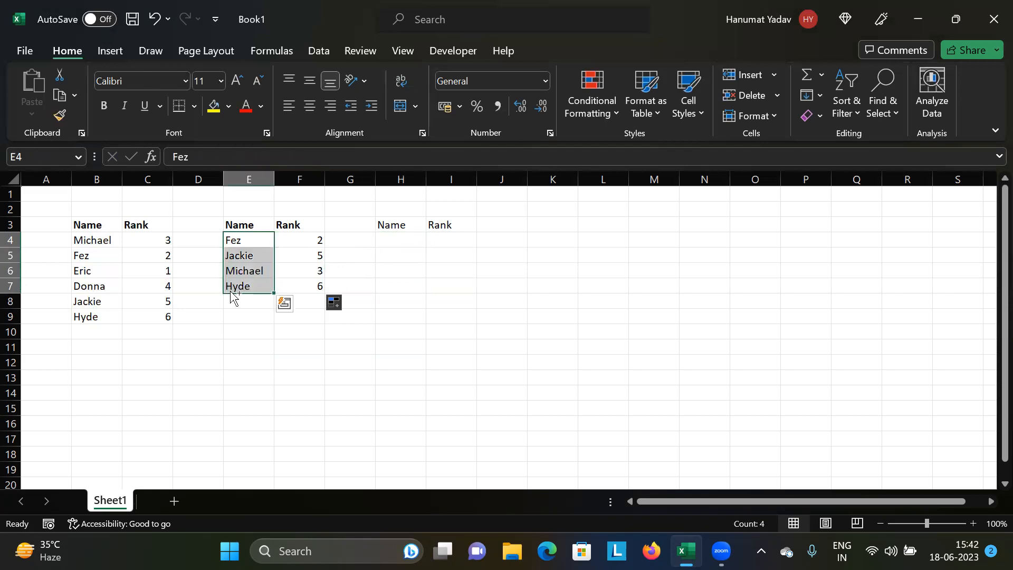
{"action": "key", "text": "ctrl+c"}
{"action": "left_click", "coordinate": [389, 240]}
{"action": "key", "text": "ctrl+v"}
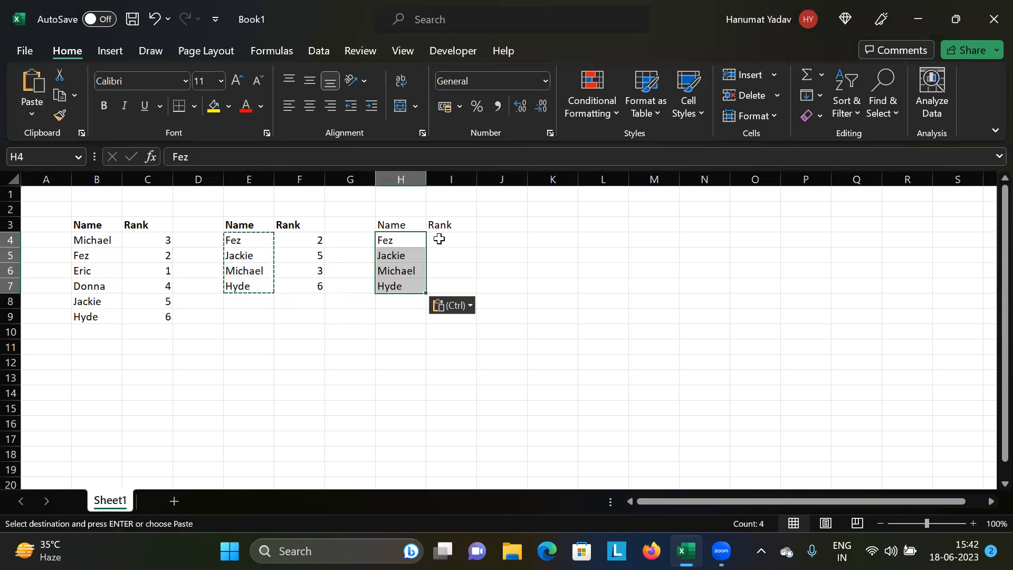
Start a VLOOKUP formula in I4 with H4 as the lookup value and B4:C9 as the table array.
{"action": "left_click", "coordinate": [441, 240]}
{"action": "type", "text": "=vl"}
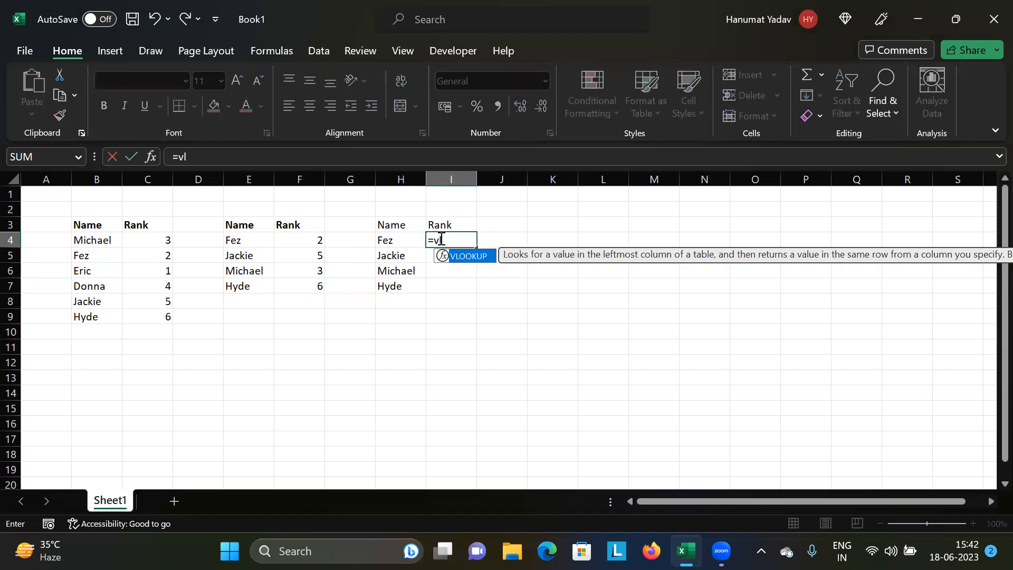
{"action": "key", "text": "Tab"}
{"action": "left_click", "coordinate": [396, 240]}
{"action": "type", "text": ","}
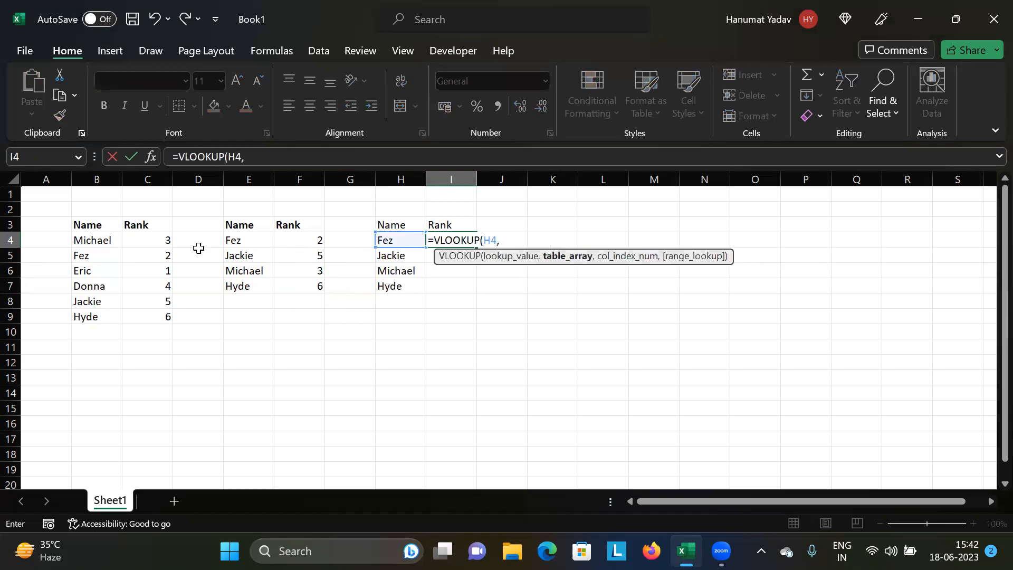
{"action": "left_click_drag", "start_coordinate": [87, 239], "coordinate": [150, 317]}
Change the I4 table array to $B4:$C9 and complete the formula with column index 2 and FALSE for an exact match.
{"action": "left_click", "coordinate": [474, 243]}
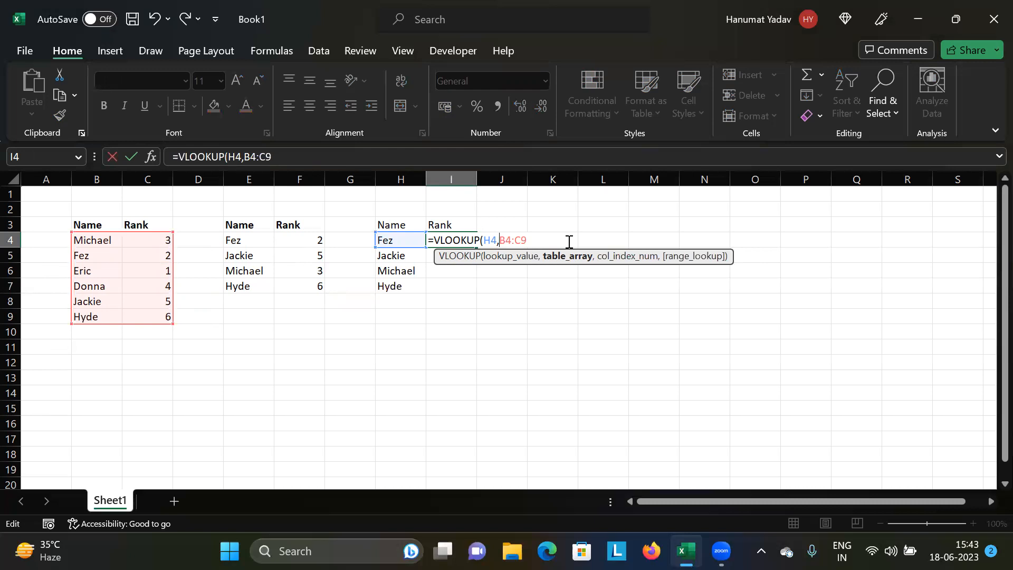
{"action": "type", "text": "4"}
{"action": "key", "text": "BackSpace"}
{"action": "type", "text": "$B4:$C9,2"}
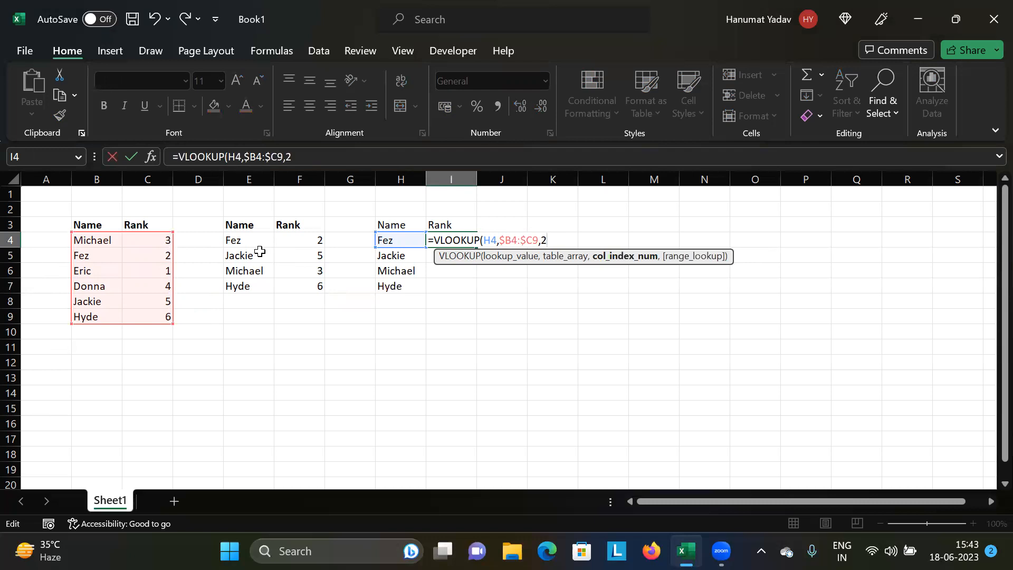
{"action": "type", "text": ","}
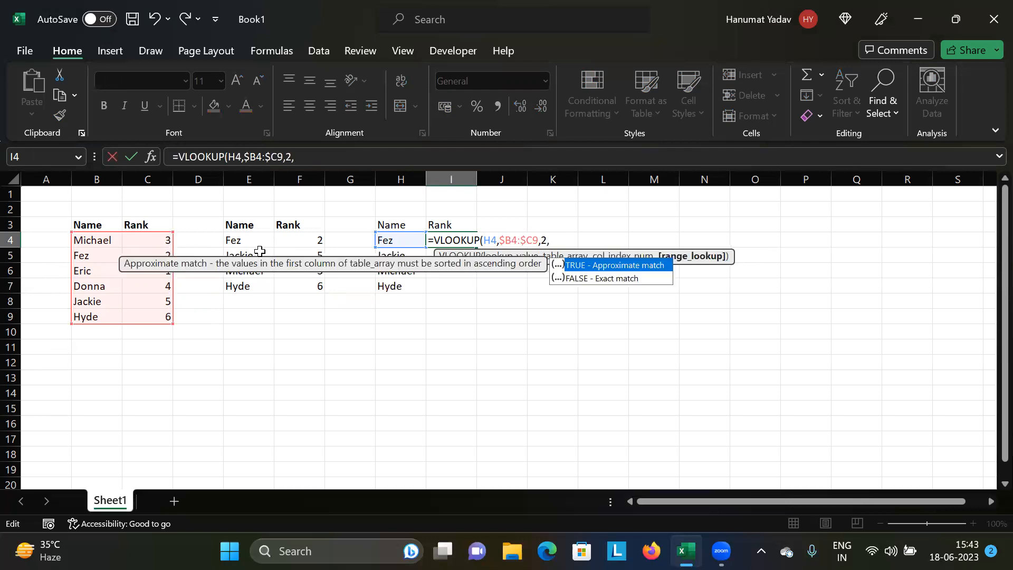
{"action": "key", "text": "Down"}
{"action": "key", "text": "Tab"}
{"action": "type", "text": ")"}
{"action": "key", "text": "Return"}
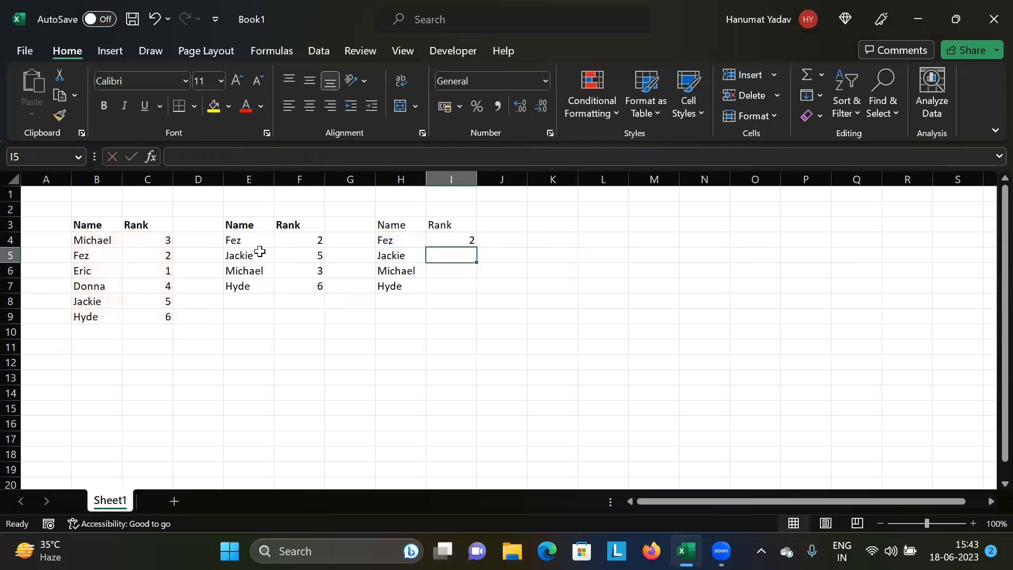
Fill the VLOOKUP formula in I4 down to I7.
{"action": "left_click", "coordinate": [451, 238]}
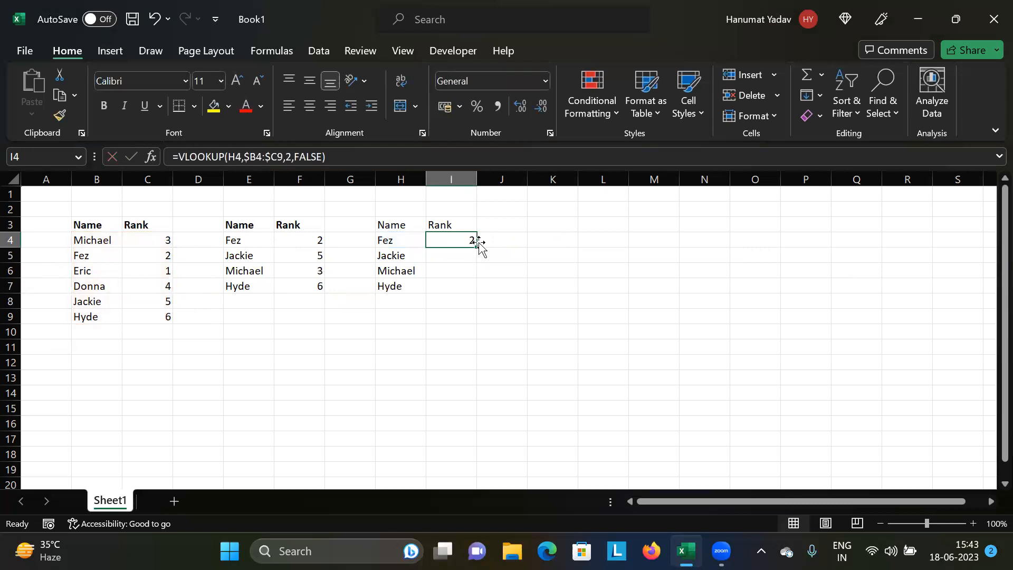
{"action": "double_click", "coordinate": [477, 247]}
{"action": "left_click", "coordinate": [539, 282]}
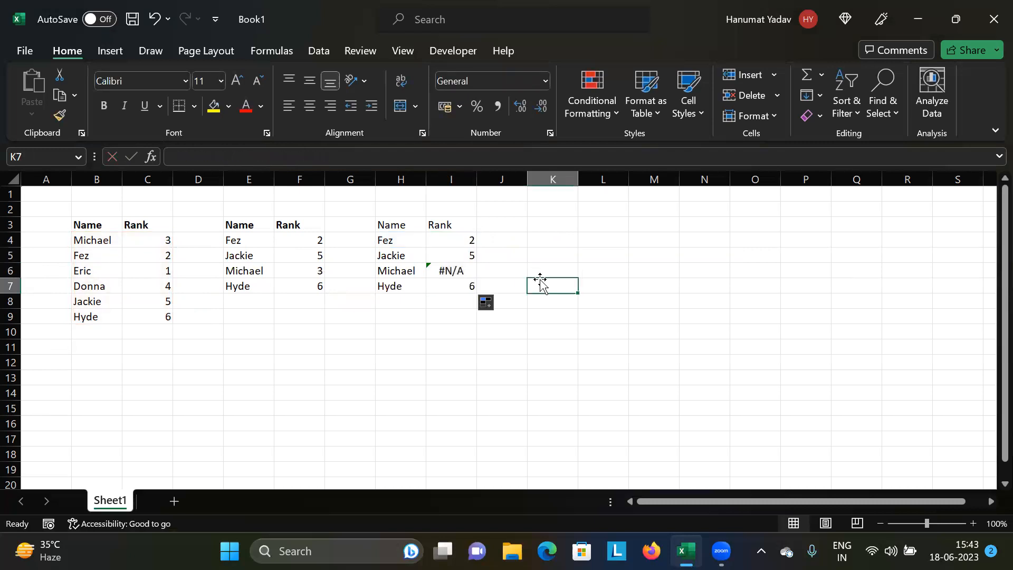
Inspect the formulas in I4 and I6 to compare their table arrays and find the cause of the error.
{"action": "left_click", "coordinate": [457, 274]}
{"action": "double_click", "coordinate": [452, 240]}
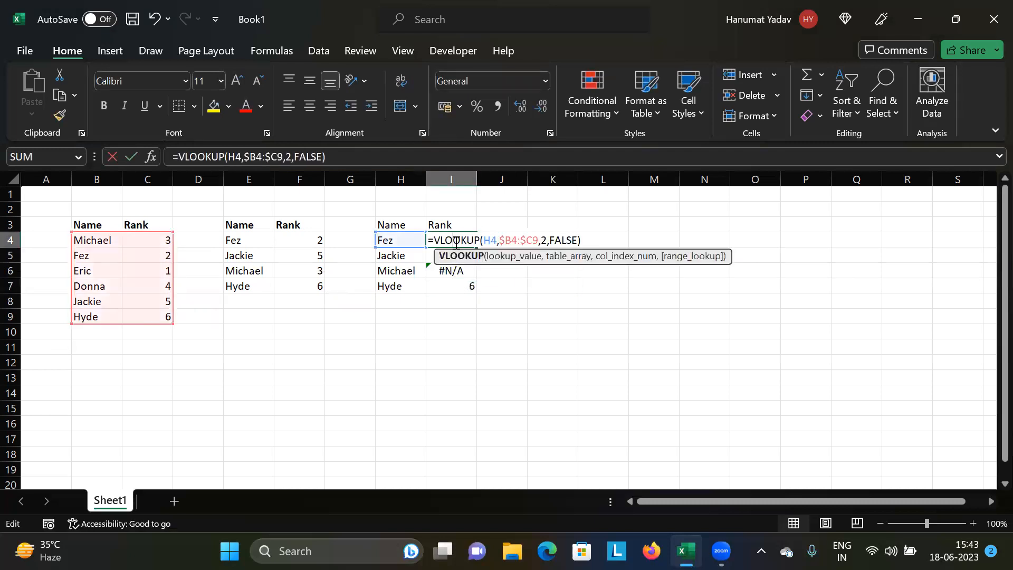
{"action": "left_click", "coordinate": [452, 301]}
{"action": "left_click", "coordinate": [453, 274]}
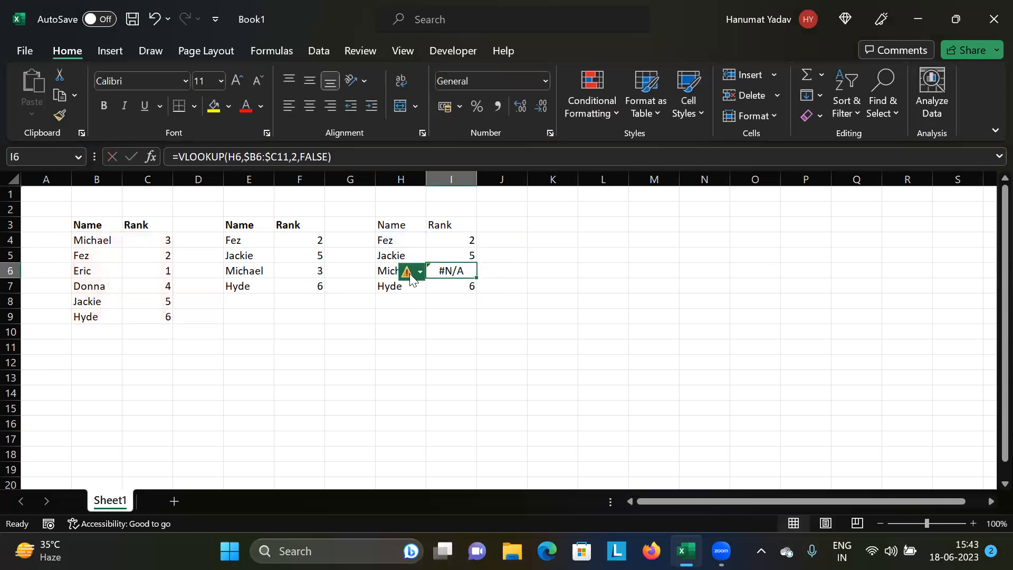
{"action": "mouse_move", "coordinate": [410, 278]}
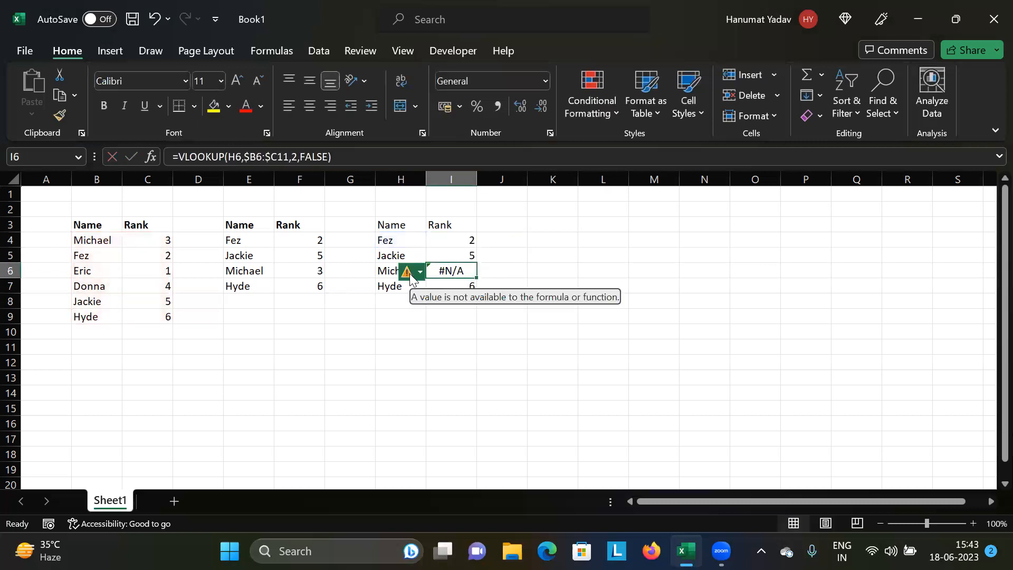
{"action": "left_click", "coordinate": [519, 256]}
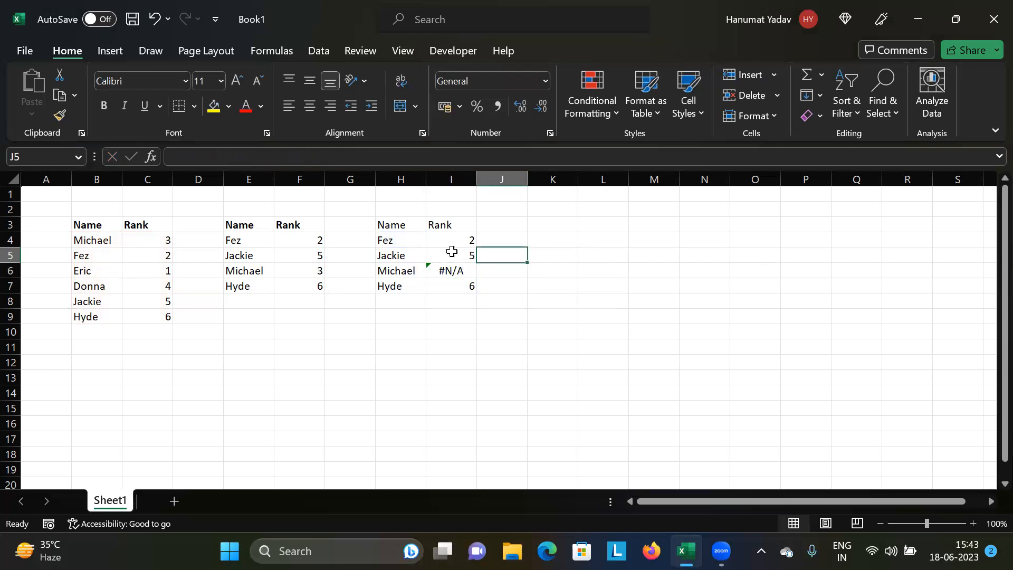
{"action": "left_click_drag", "start_coordinate": [364, 203], "coordinate": [501, 341]}
{"action": "left_click", "coordinate": [501, 378]}
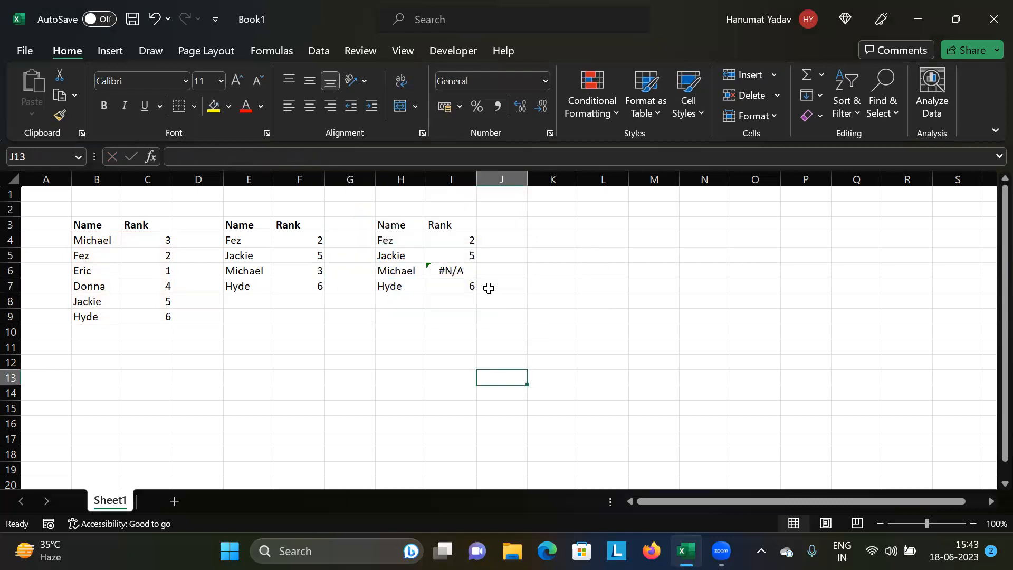
{"action": "double_click", "coordinate": [459, 240]}
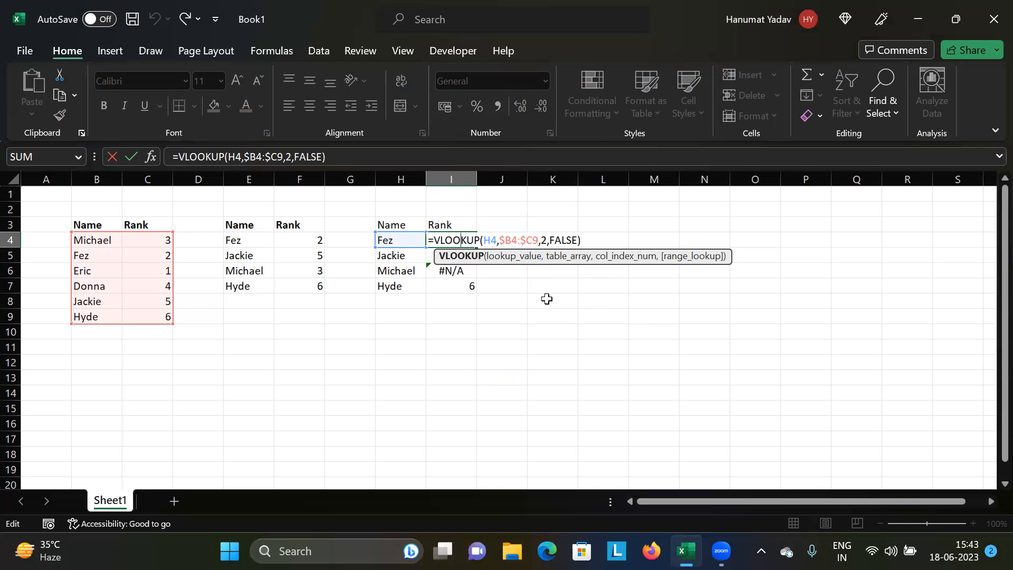
{"action": "left_click", "coordinate": [546, 346]}
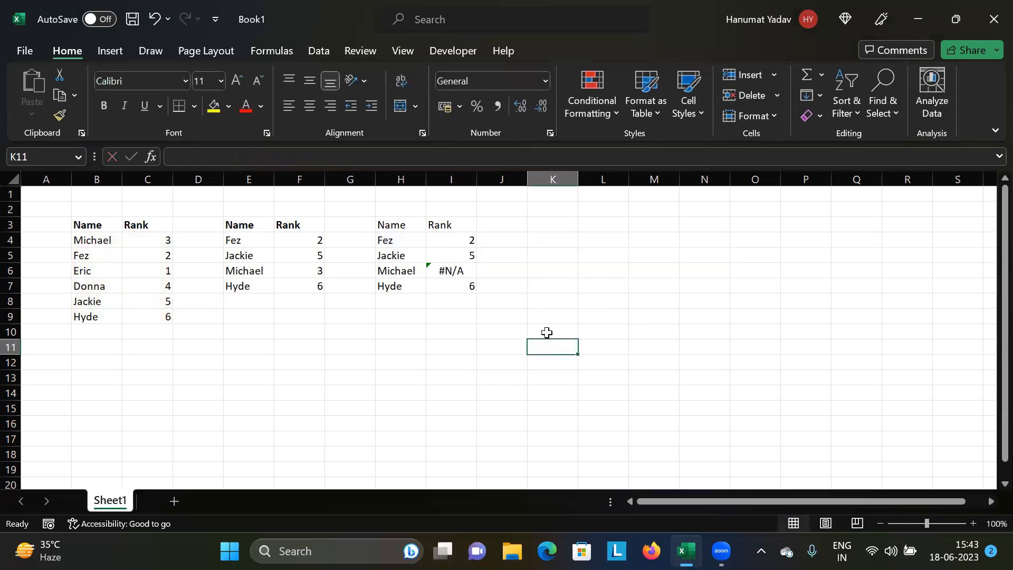